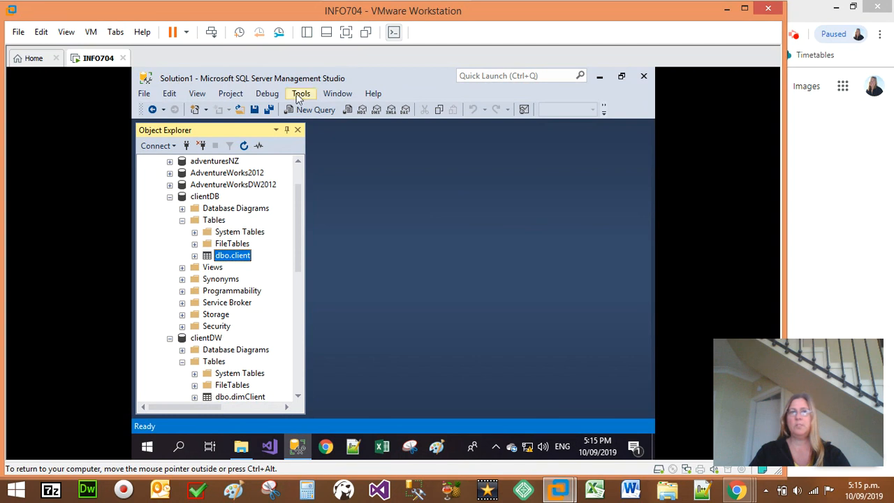
# Examine the source database clientDB with its client table and the warehouse clientDW with its dimClient and DimDate tables
pyautogui.click(199, 199)
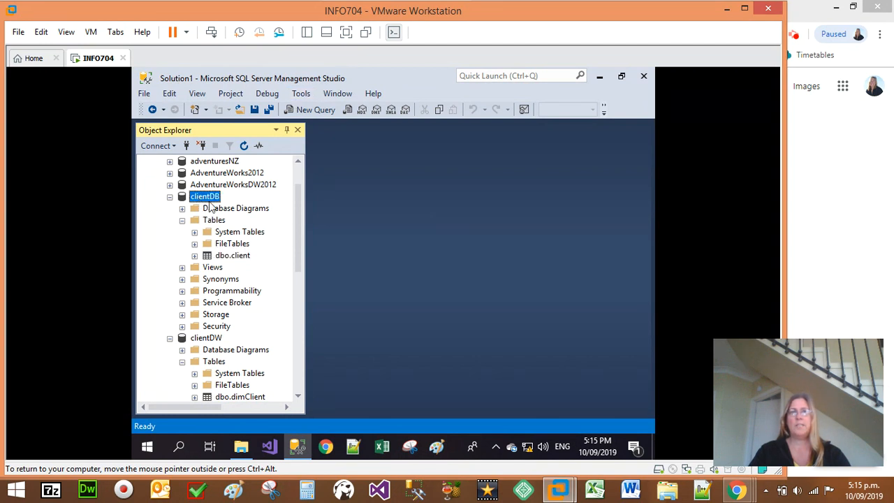
pyautogui.click(230, 257)
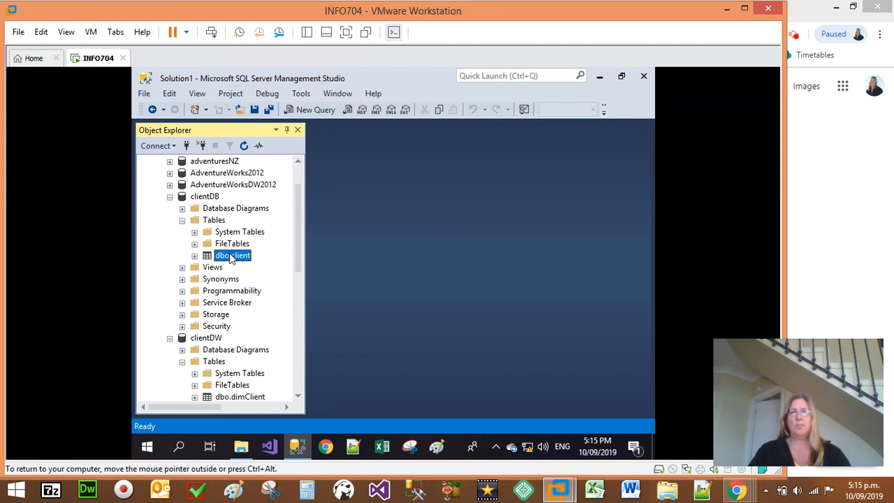
pyautogui.scroll(-1, 204, 340)
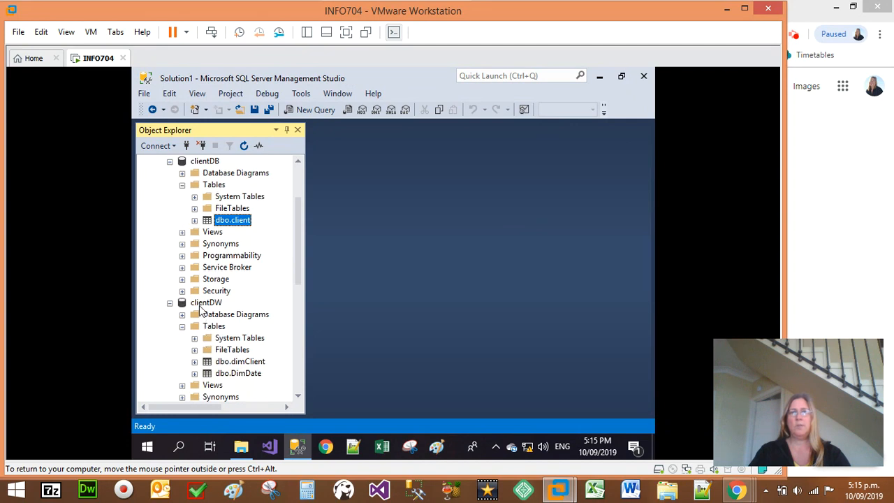
pyautogui.click(204, 305)
pyautogui.click(244, 361)
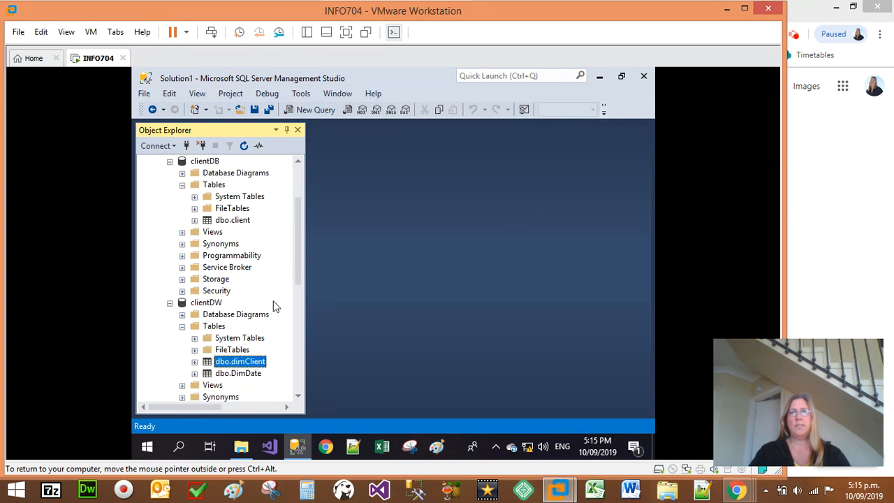
pyautogui.scroll(1, 274, 306)
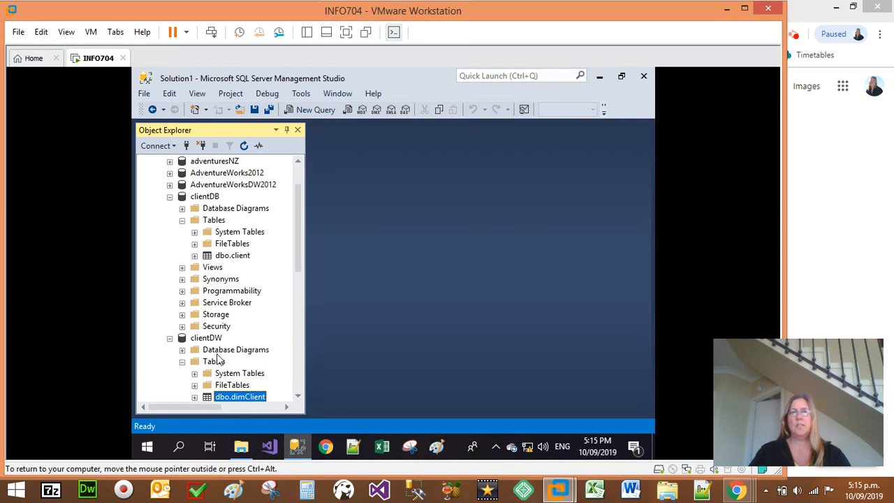
pyautogui.scroll(-1, 231, 377)
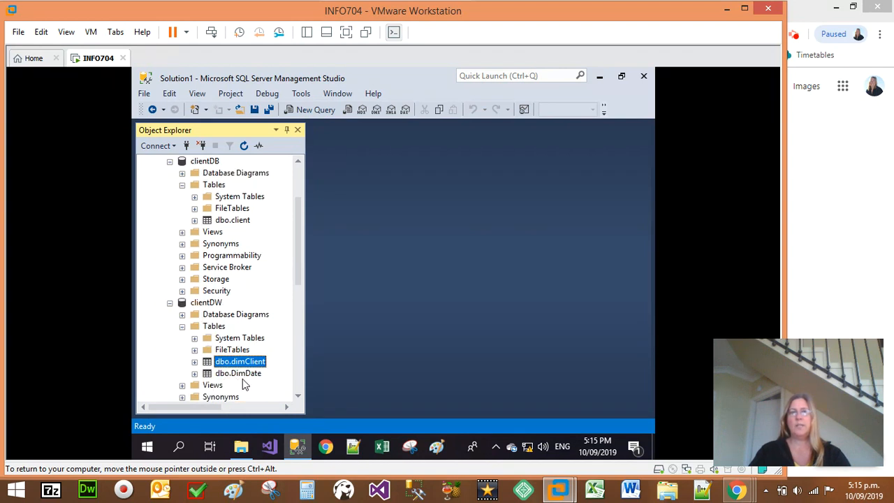
pyautogui.scroll(2, 252, 376)
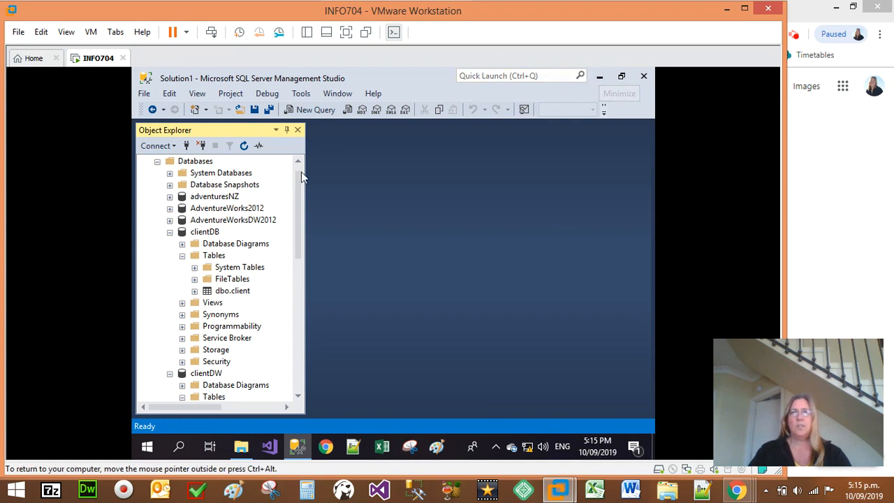
# Query the top 1000 rows of clientDB's dbo.client table, look through the results and close the query
pyautogui.rightClick(237, 290)
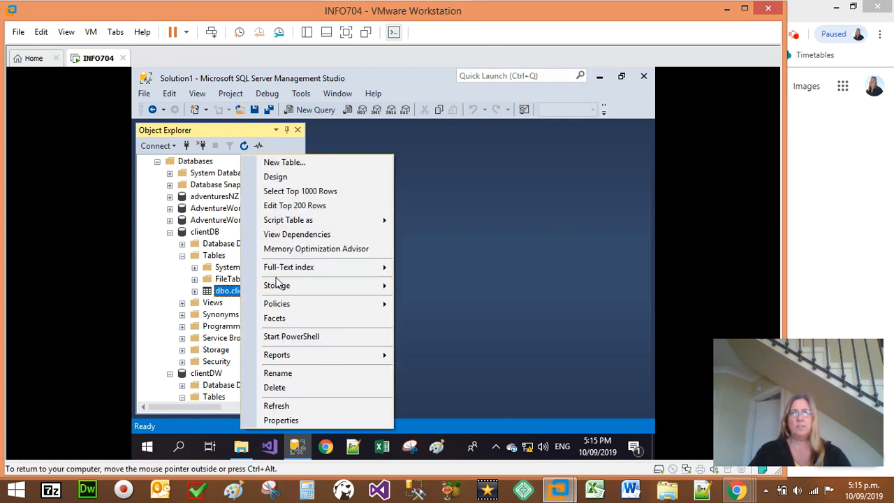
pyautogui.click(330, 195)
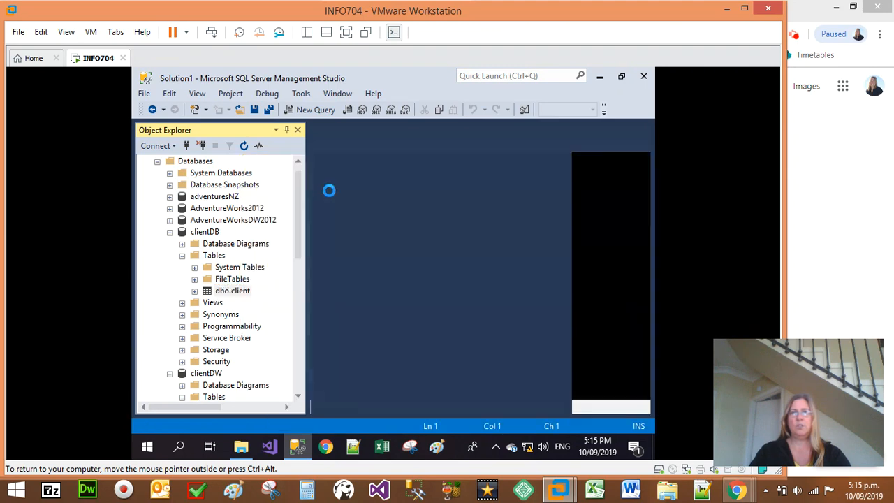
pyautogui.scroll(-2, 393, 330)
pyautogui.scroll(-18, 393, 330)
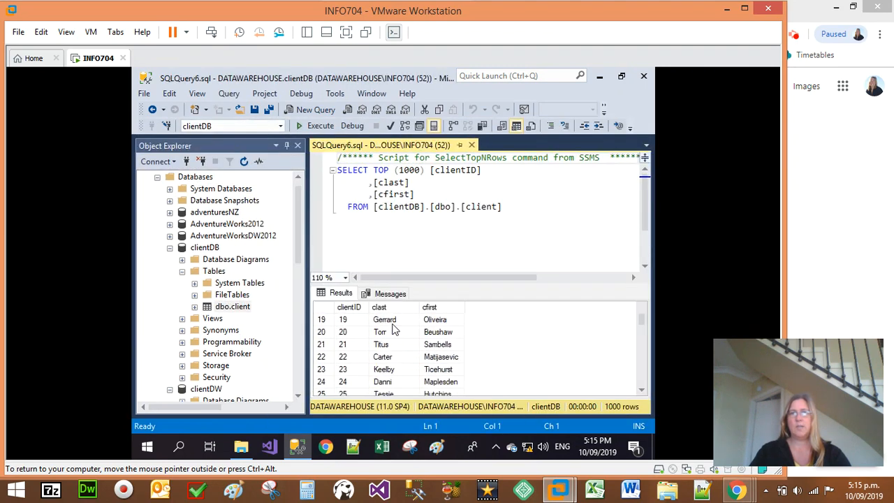
pyautogui.click(470, 144)
# Switch to Visual Studio and start a new project from the first Integration Services template under Business Intelligence
pyautogui.click(600, 78)
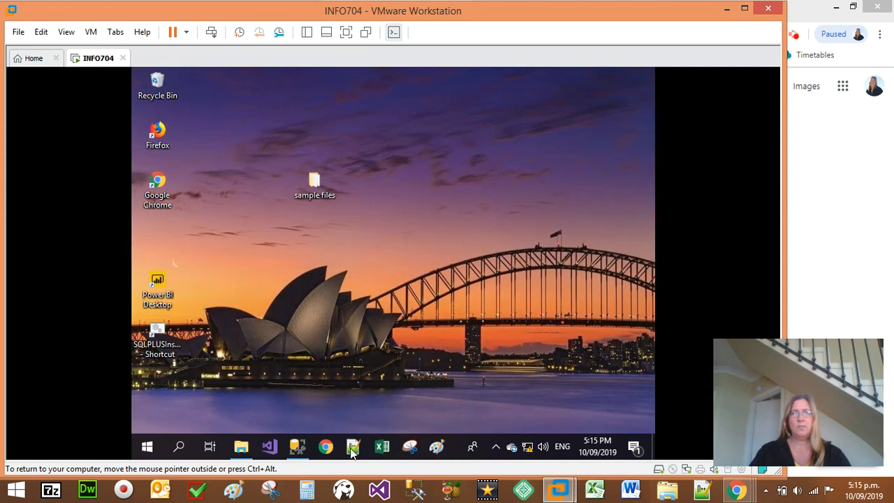
pyautogui.click(270, 446)
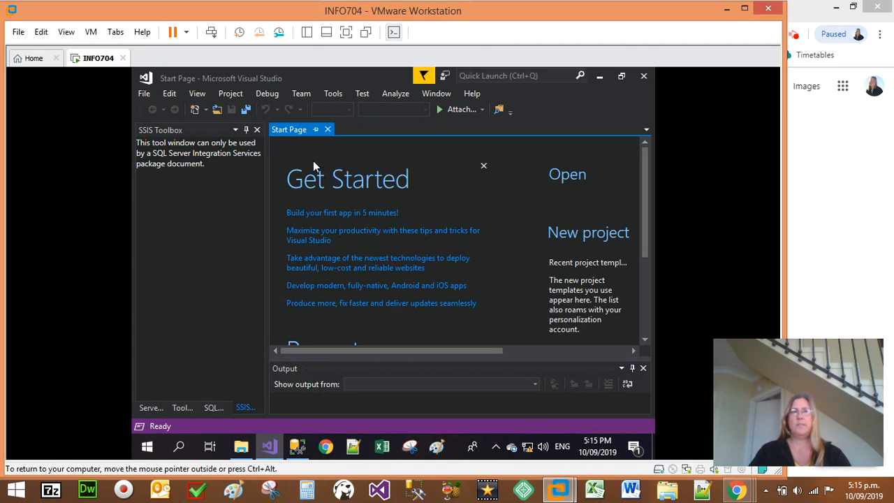
pyautogui.click(143, 93)
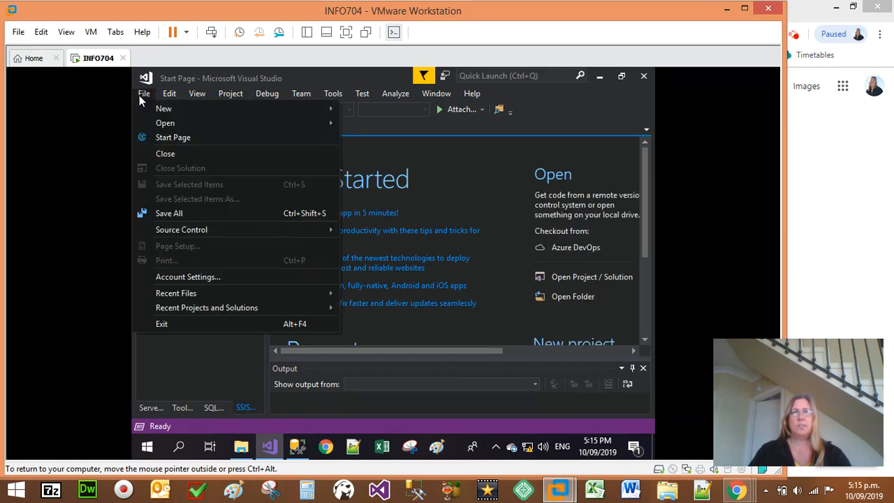
pyautogui.moveTo(295, 108)
pyautogui.click(375, 109)
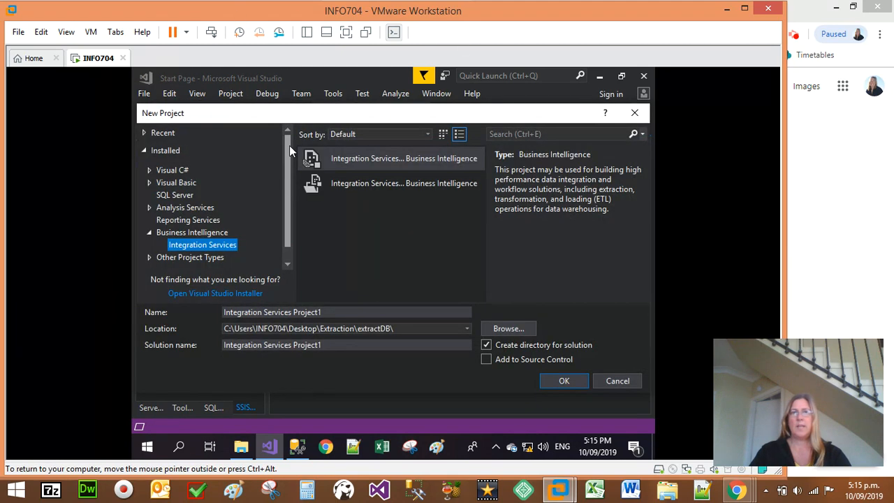
pyautogui.click(412, 158)
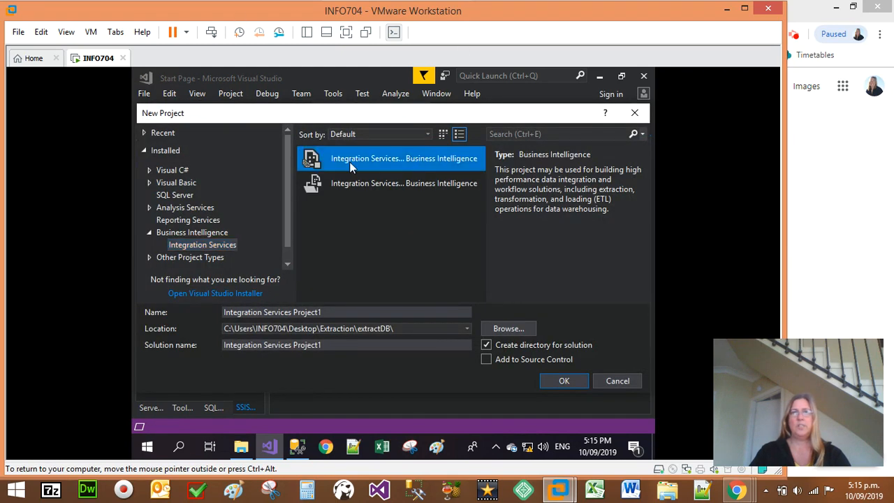
pyautogui.click(190, 231)
pyautogui.click(196, 244)
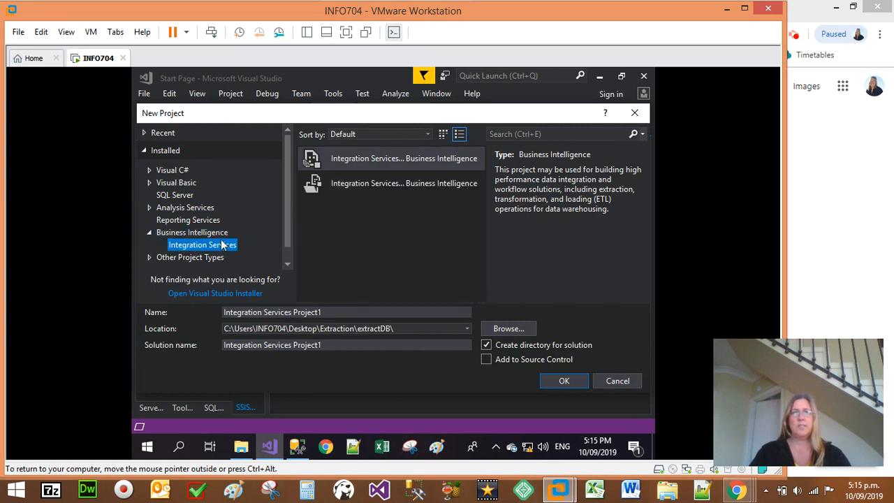
pyautogui.click(368, 163)
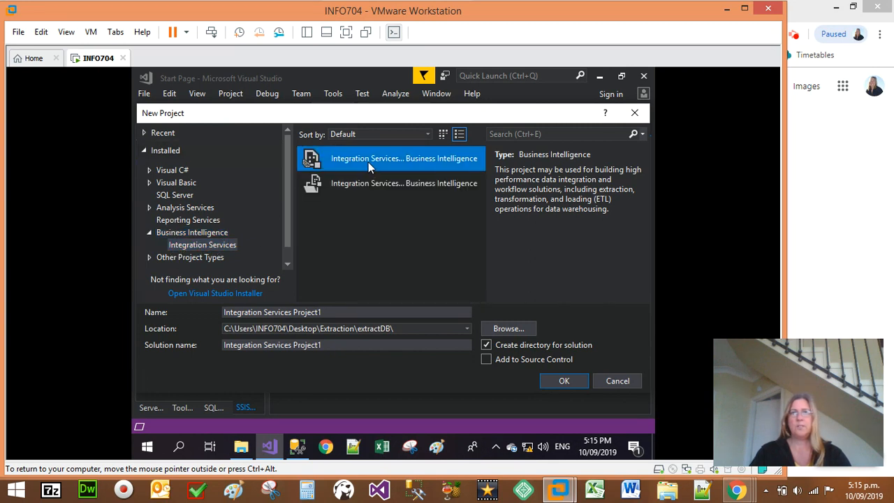
# Create a folder named Extraction on the Desktop and select it as the project location
pyautogui.click(509, 328)
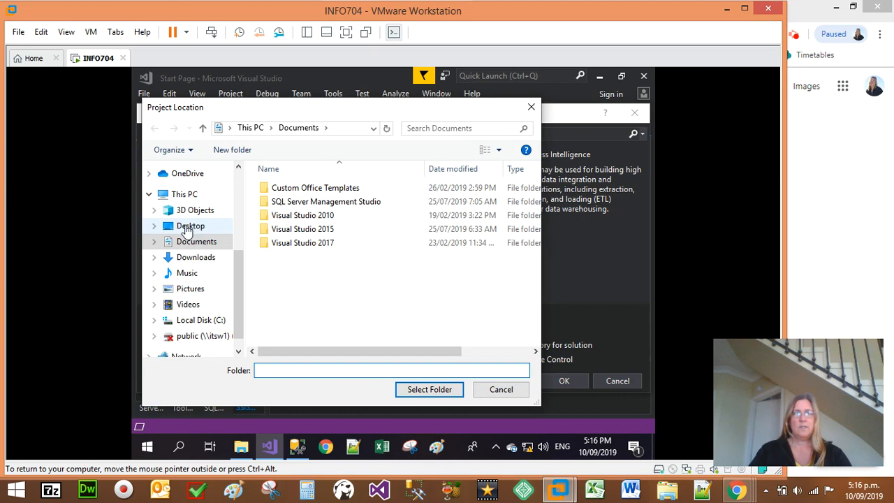
pyautogui.click(186, 228)
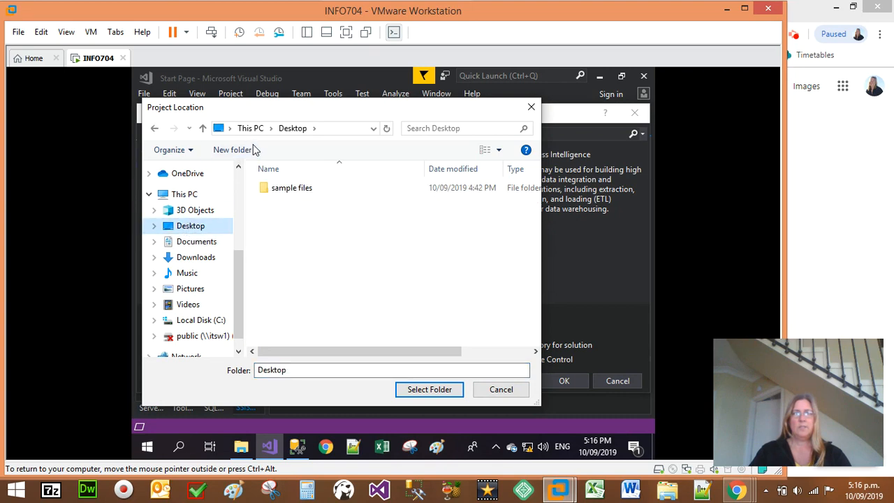
pyautogui.click(236, 154)
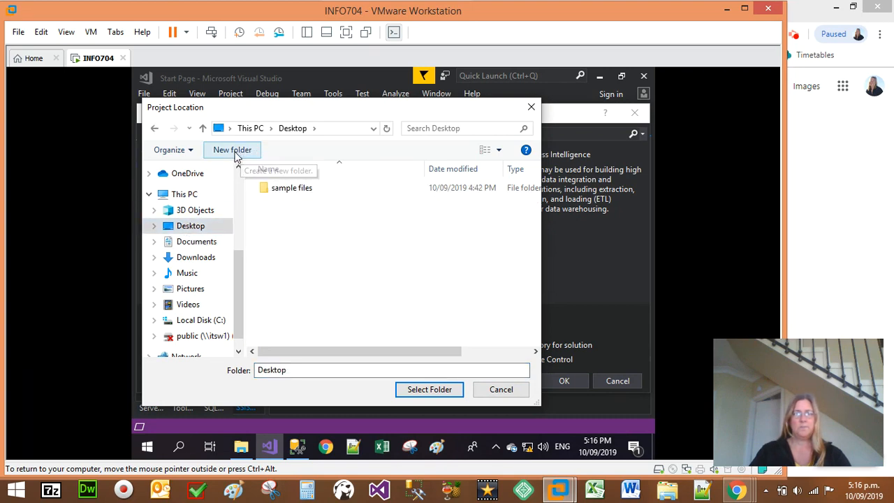
pyautogui.write('Extraction')
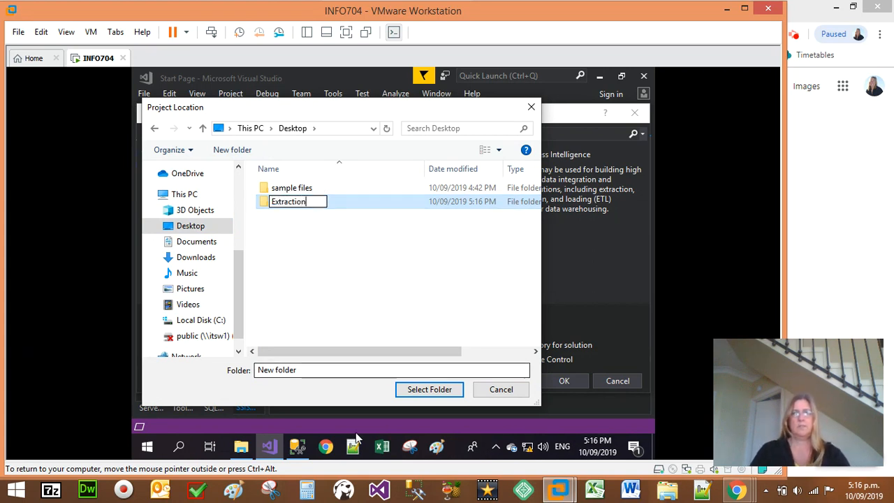
pyautogui.click(421, 390)
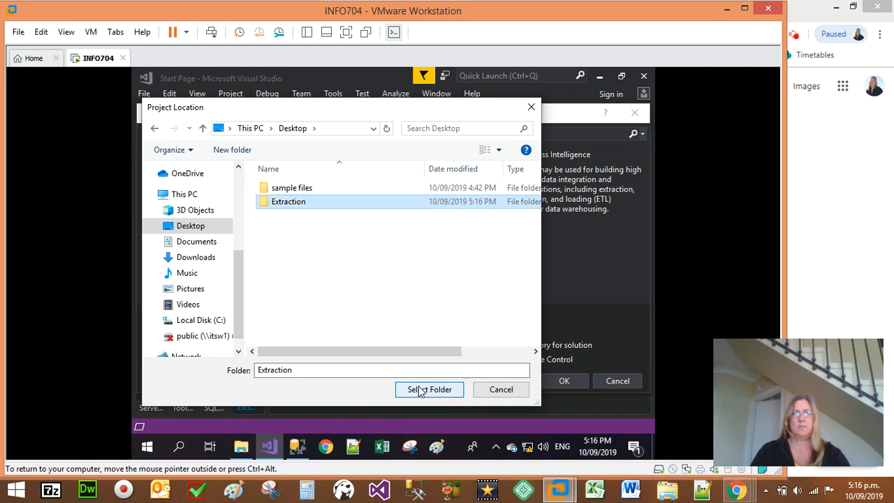
pyautogui.click(420, 390)
# Name the project extractFromDB, create it and close the Getting Started (SSIS) pane
pyautogui.click(335, 312)
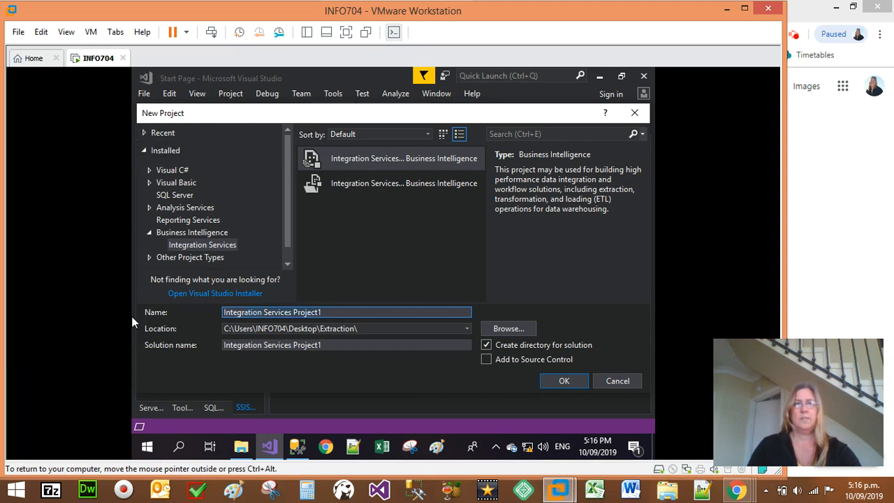
pyautogui.write('extractFromDB')
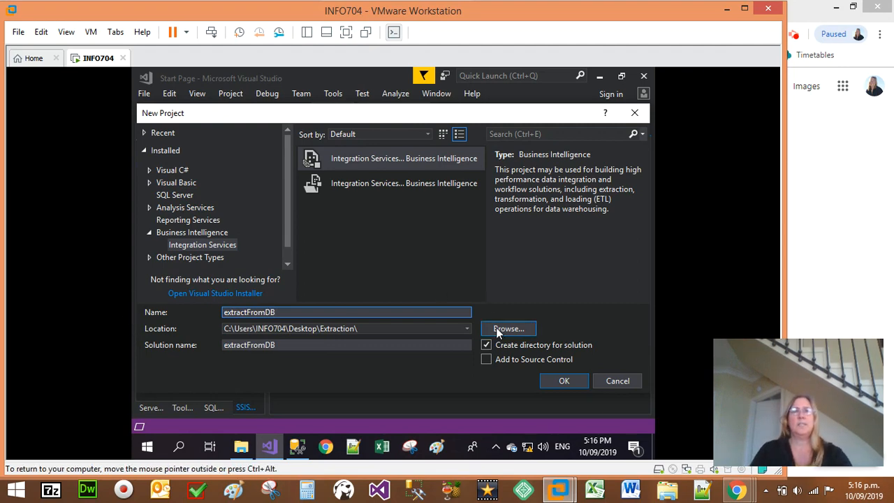
pyautogui.click(556, 381)
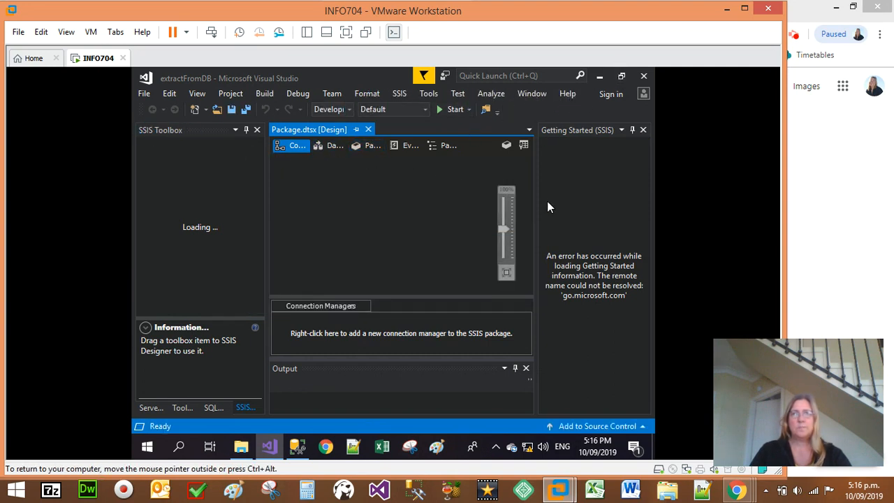
pyautogui.click(643, 129)
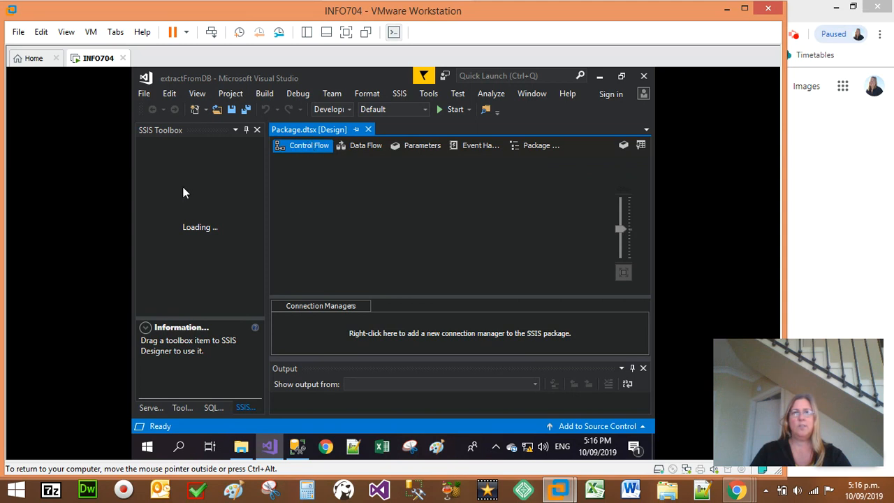
# Add a Data Flow Task to the package's control flow and rename it "client data flow"
pyautogui.moveTo(180, 159); pyautogui.dragTo(345, 187)
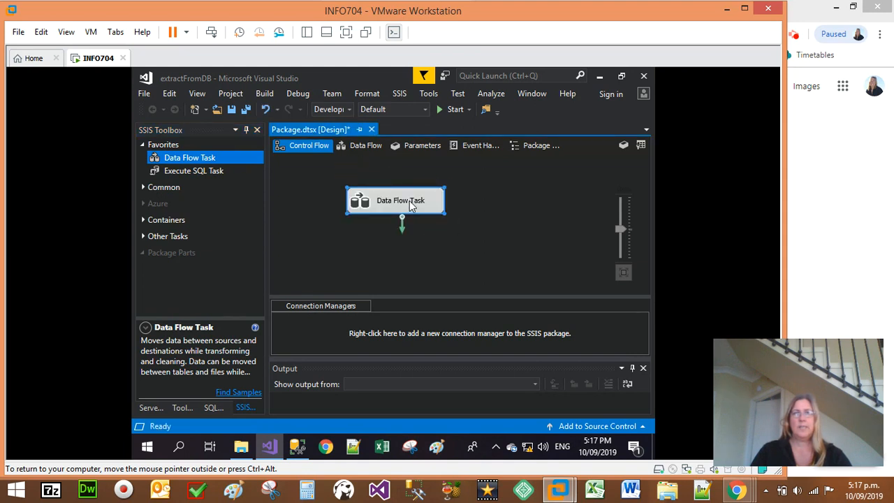
pyautogui.click(410, 201)
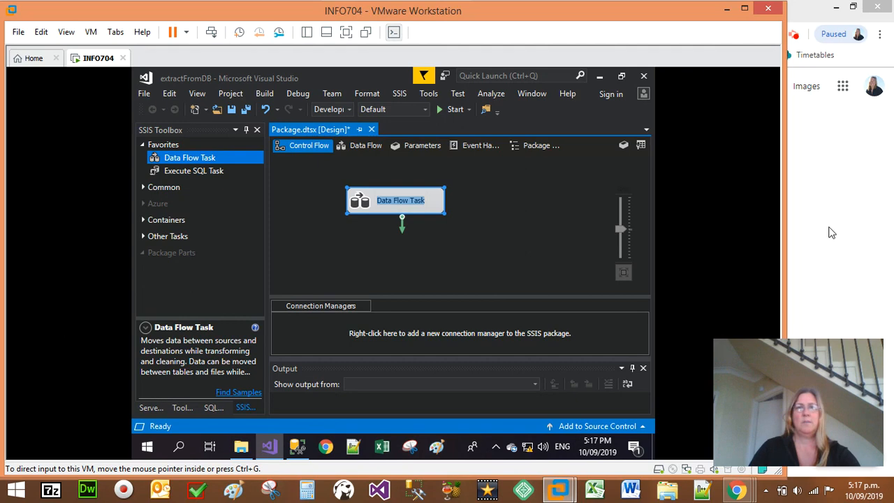
pyautogui.click(399, 200)
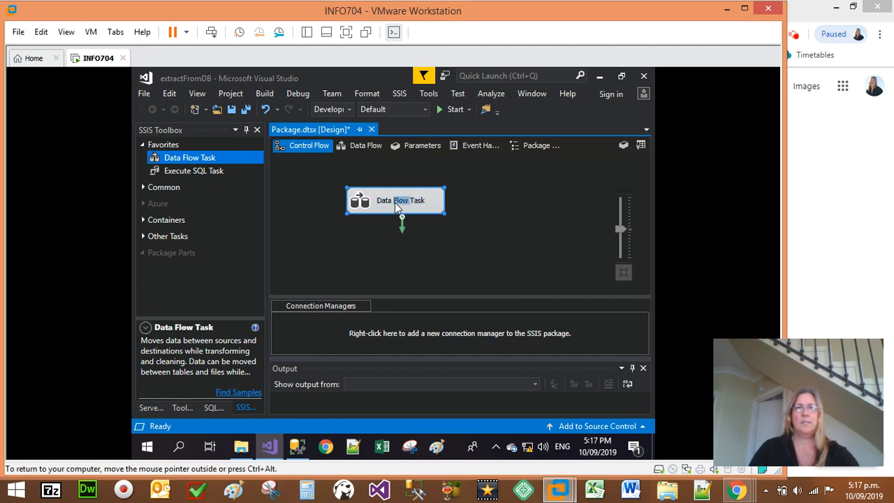
pyautogui.hotkey('ctrl', 'a')
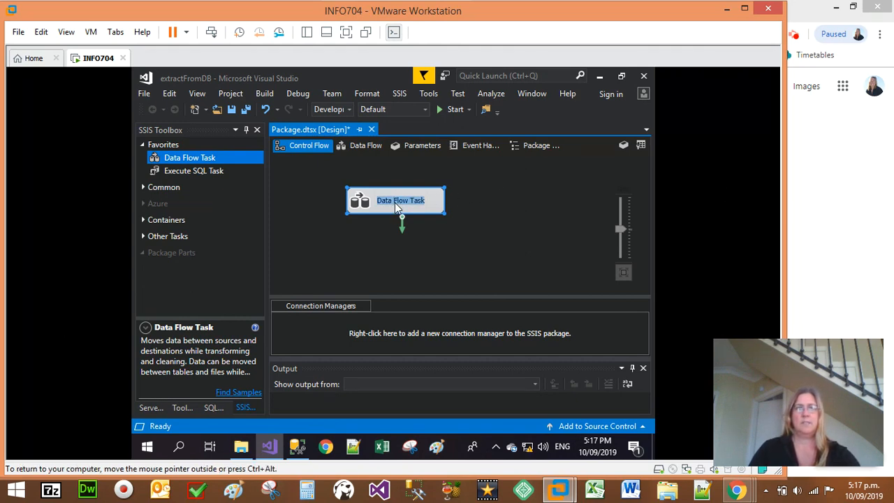
pyautogui.write('client')
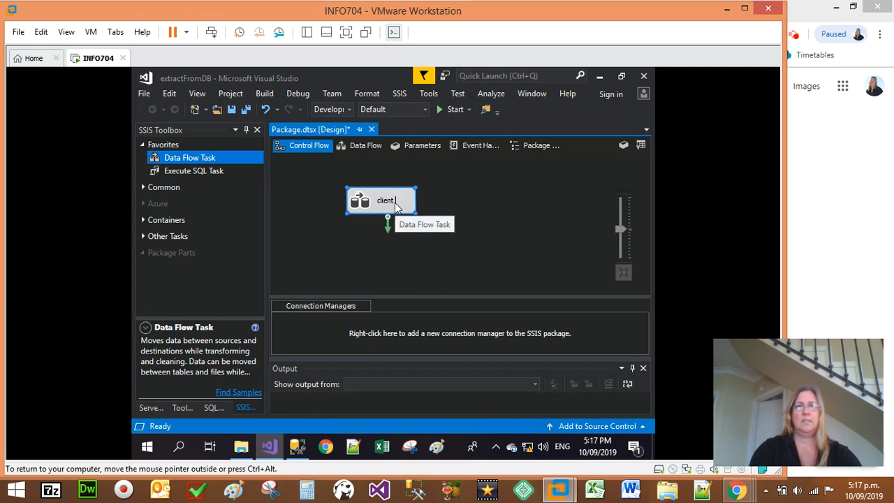
pyautogui.write(' data flow')
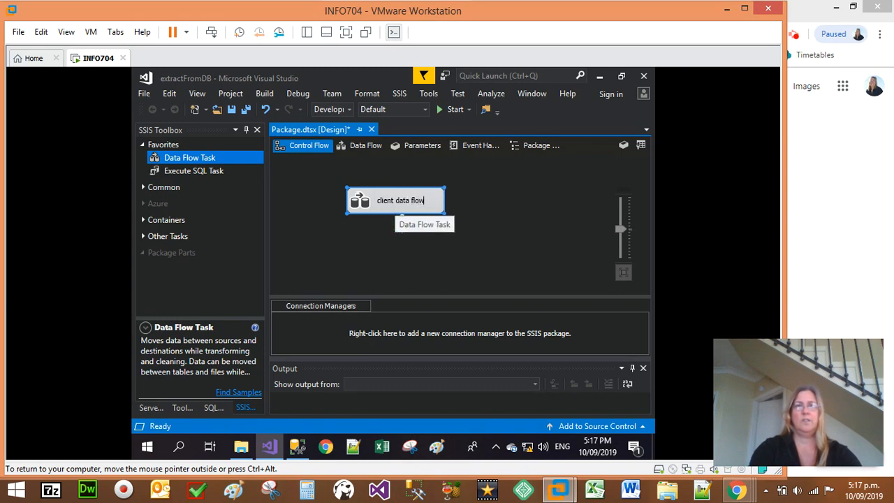
pyautogui.click(492, 200)
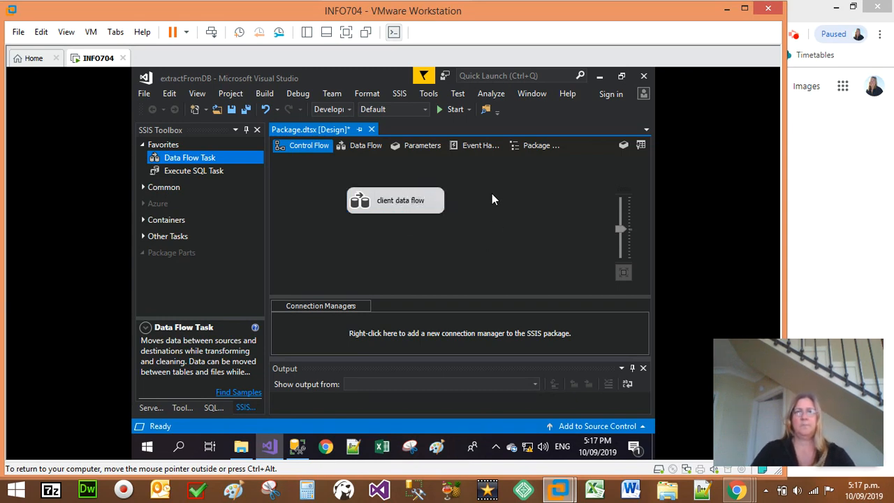
# Open the client data flow task for editing and add an OLE DB Source to it
pyautogui.doubleClick(401, 200)
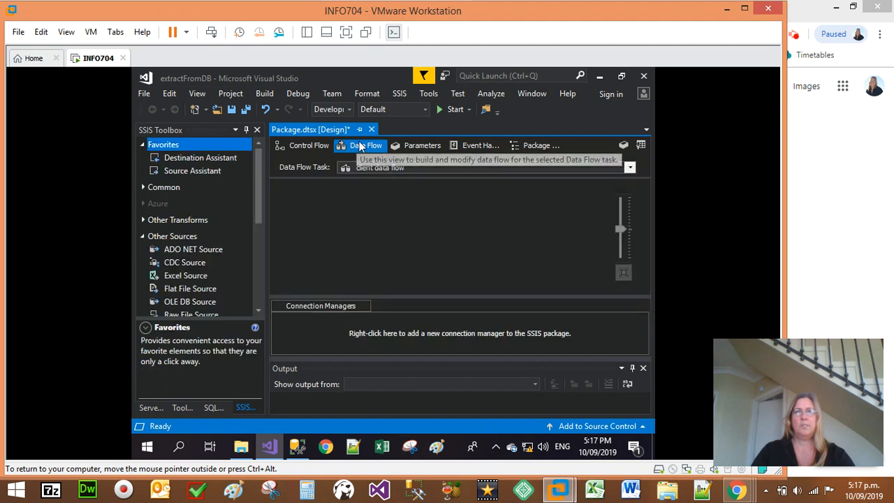
pyautogui.scroll(-4, 172, 240)
pyautogui.scroll(2, 173, 240)
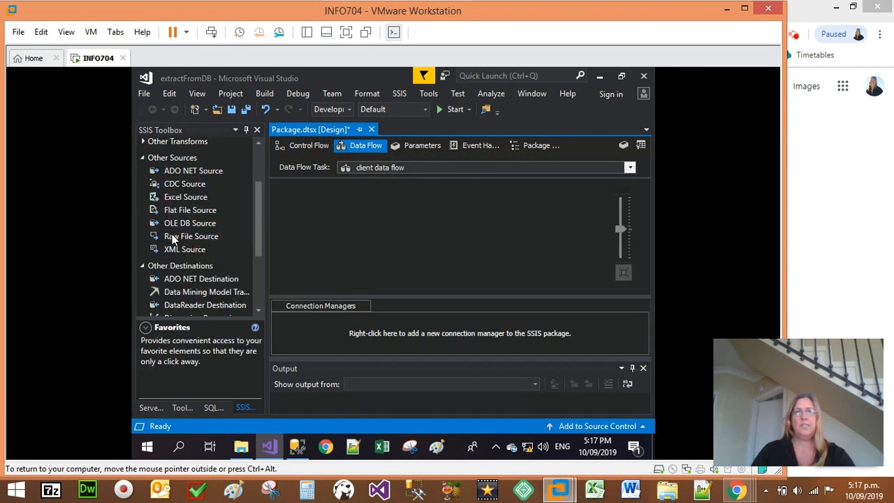
pyautogui.click(178, 159)
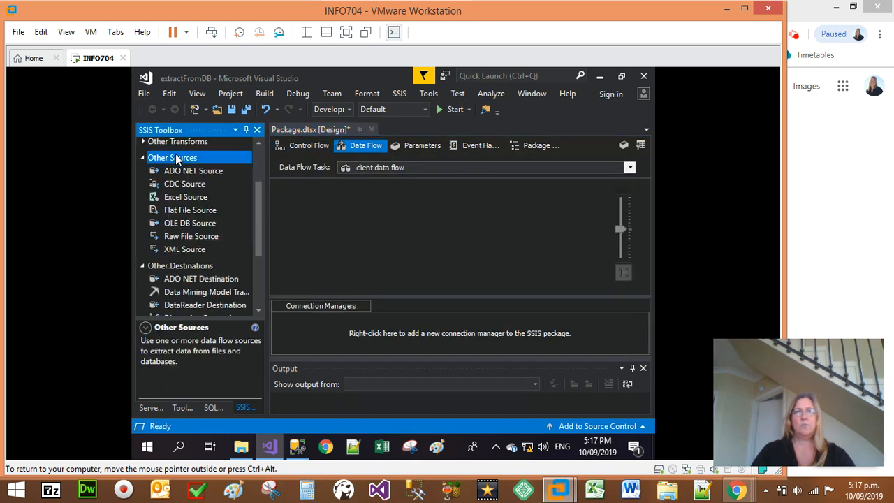
pyautogui.click(200, 267)
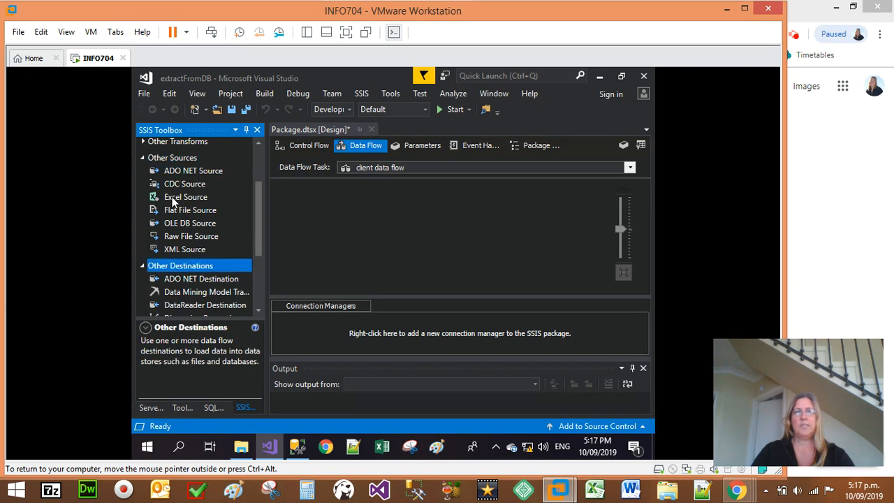
pyautogui.click(178, 226)
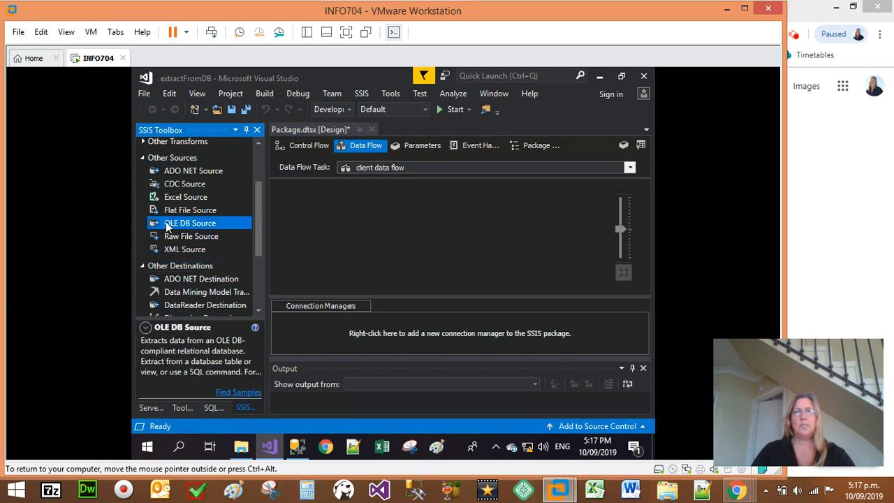
pyautogui.moveTo(188, 227); pyautogui.dragTo(370, 196)
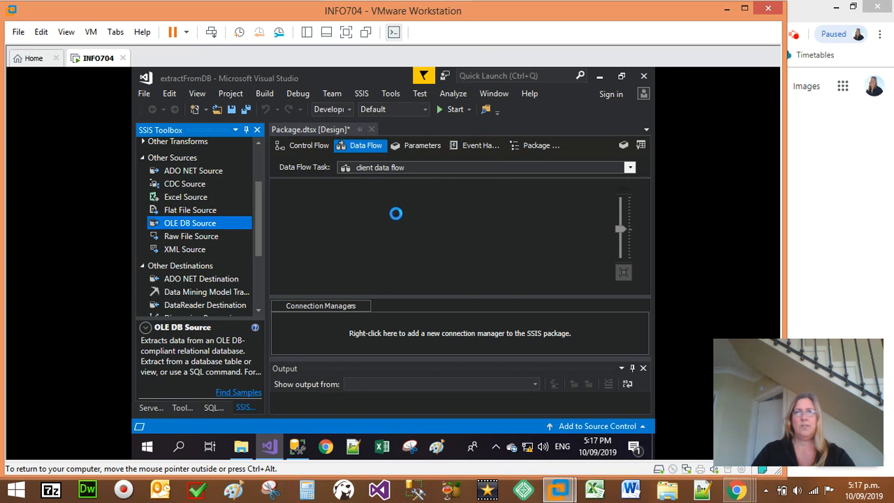
# Rename the OLE DB Source "client DB"
pyautogui.click(428, 206)
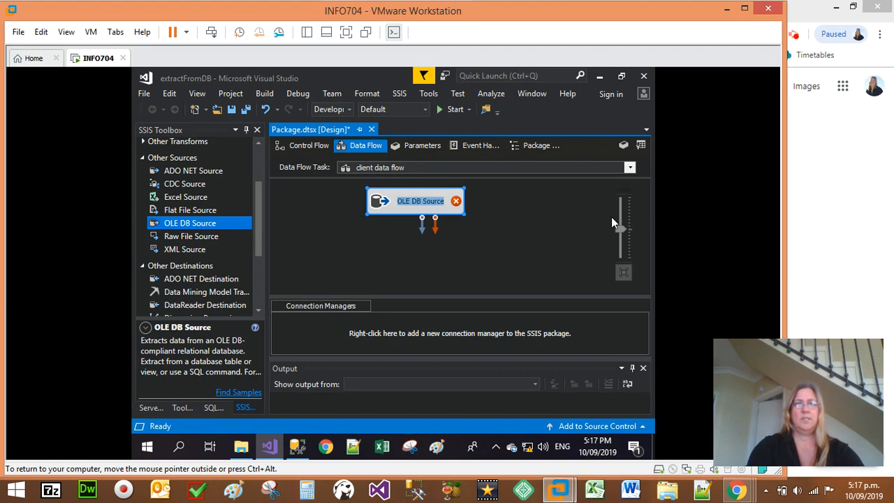
pyautogui.write('client')
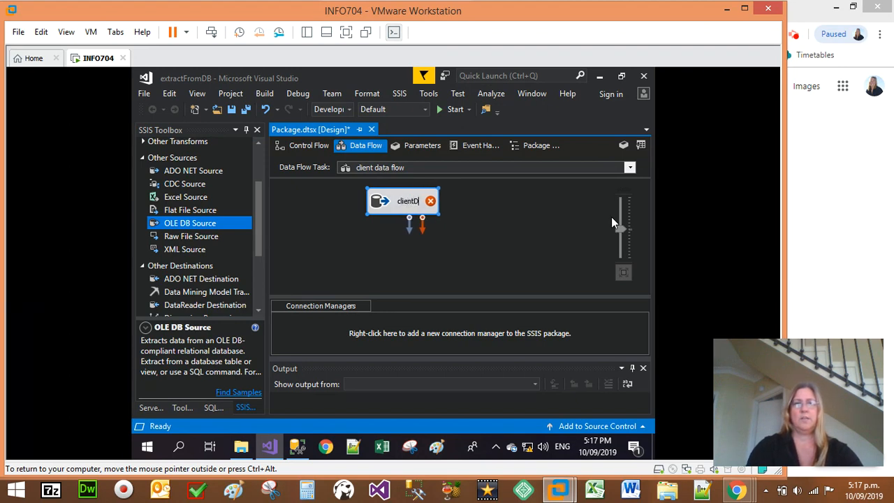
pyautogui.write(' DB')
pyautogui.press('Return')
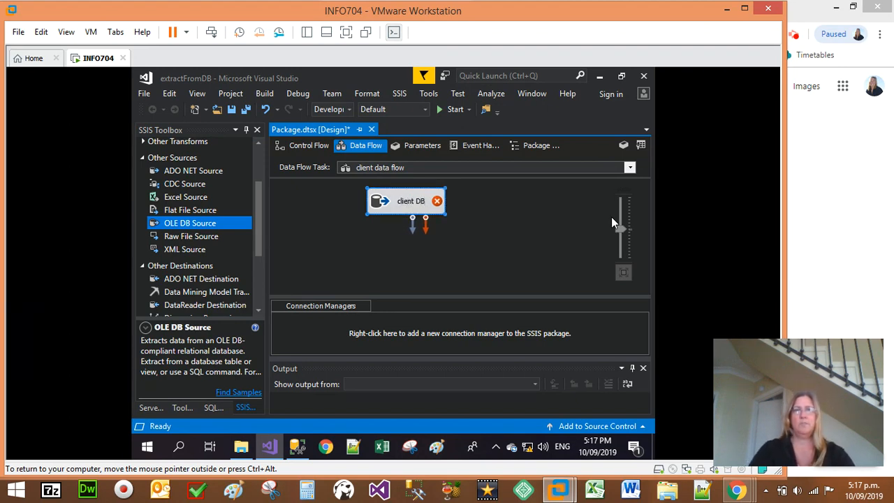
pyautogui.click(517, 224)
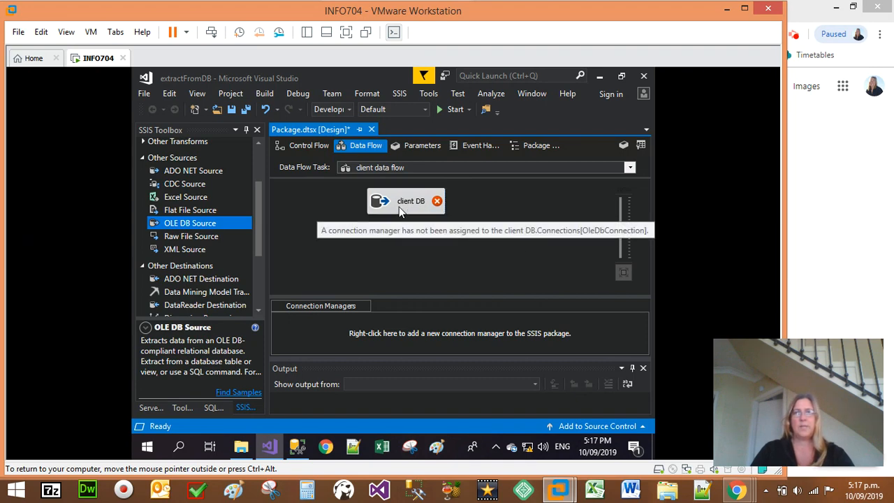
# Add a Flat File Destination to the data flow below the client DB source
pyautogui.scroll(-3, 165, 269)
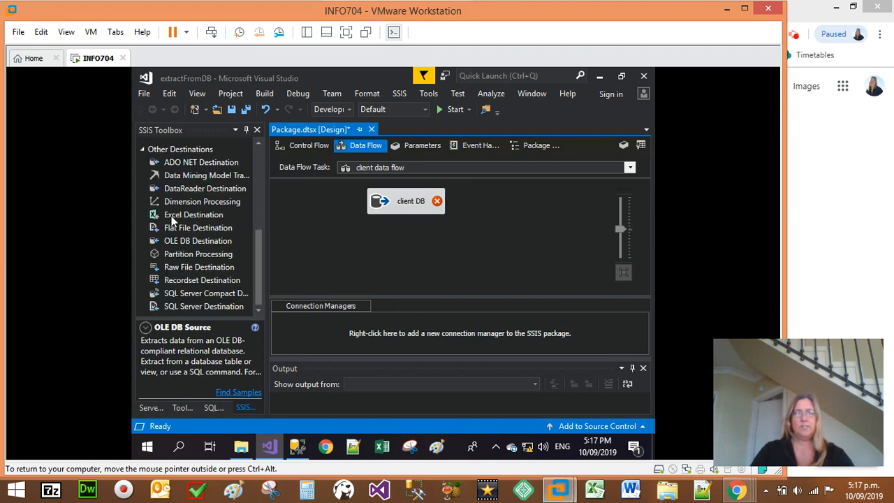
pyautogui.moveTo(176, 230); pyautogui.dragTo(383, 267)
pyautogui.moveTo(433, 246); pyautogui.dragTo(395, 240)
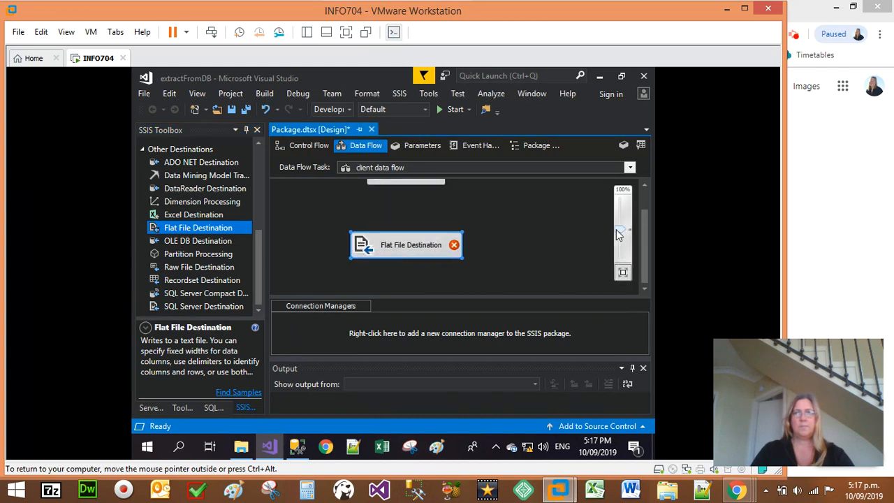
pyautogui.moveTo(616, 229); pyautogui.dragTo(618, 234)
pyautogui.scroll(1, 509, 236)
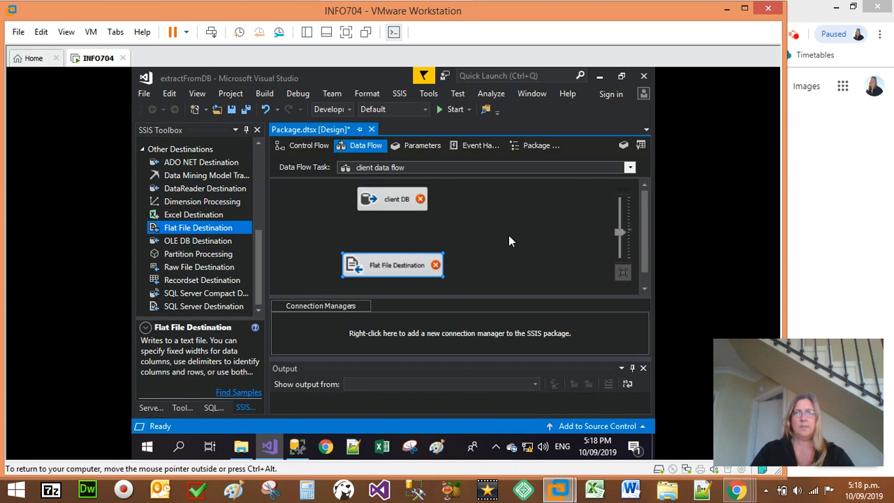
# Rename the Flat File Destination "client file" and line it up beneath the client DB source
pyautogui.click(387, 268)
pyautogui.write('client file')
pyautogui.press('Return')
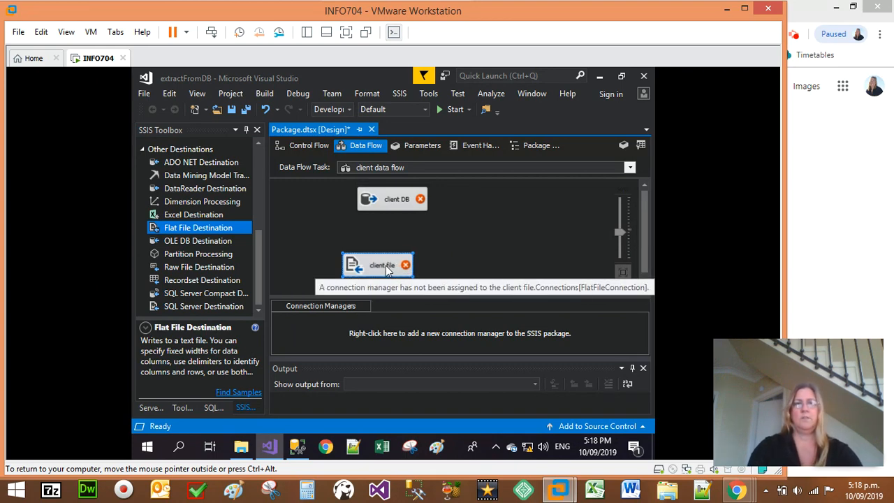
pyautogui.click(491, 203)
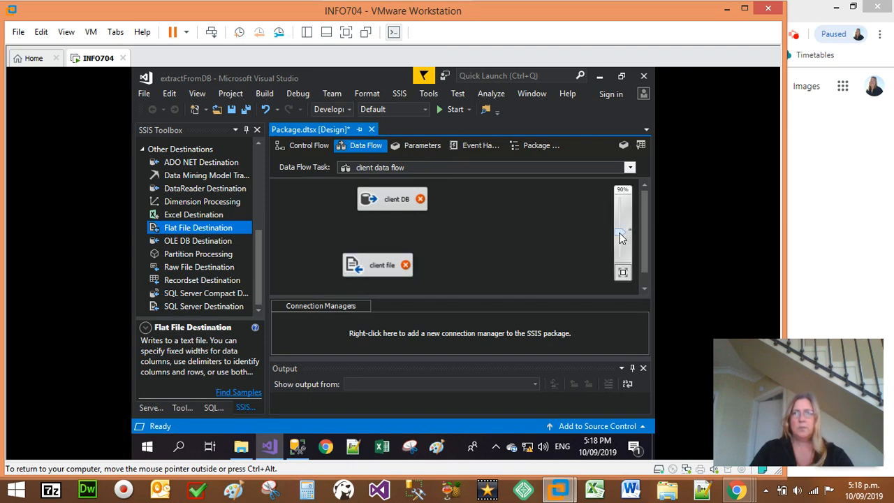
pyautogui.moveTo(620, 236); pyautogui.dragTo(620, 234)
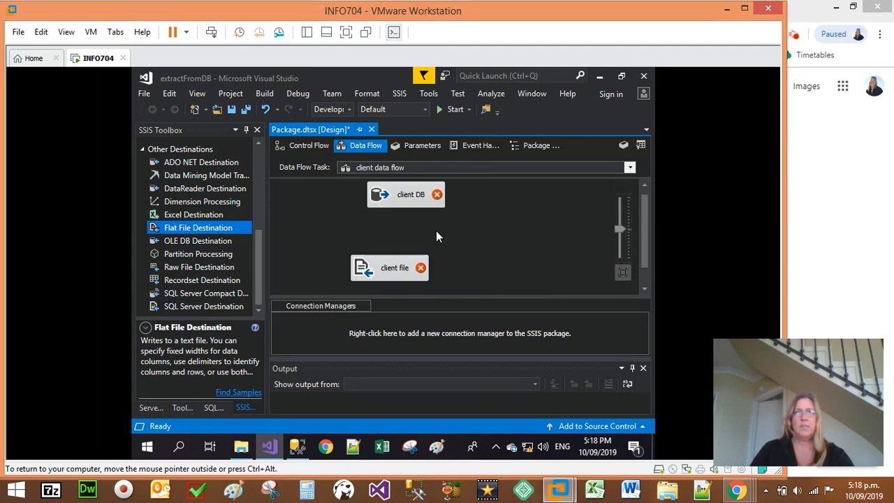
pyautogui.moveTo(392, 271); pyautogui.dragTo(413, 277)
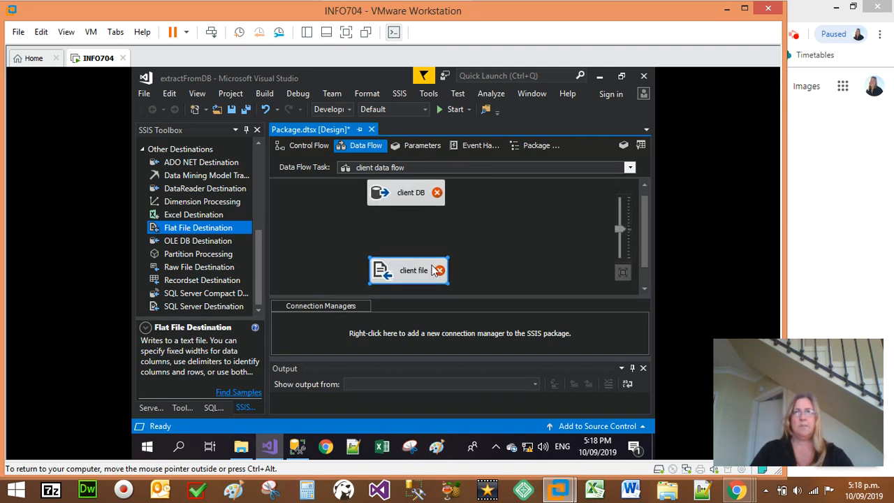
# Open the client DB source's editor and start a new OLE DB connection to server datawarehouse using Windows Authentication
pyautogui.click(408, 195)
pyautogui.doubleClick(407, 195)
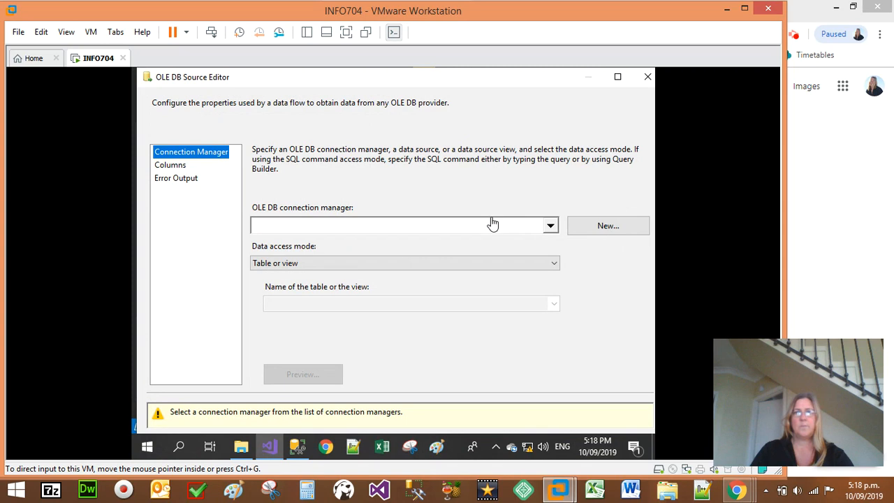
pyautogui.click(603, 231)
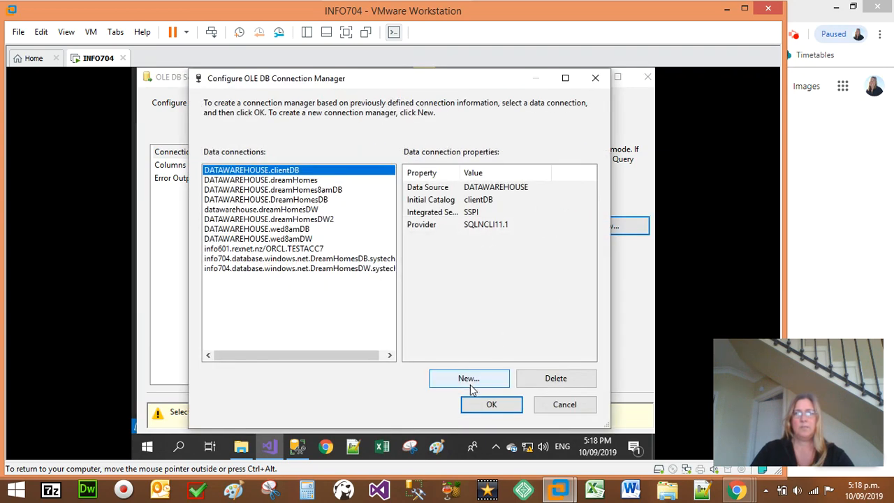
pyautogui.click(463, 380)
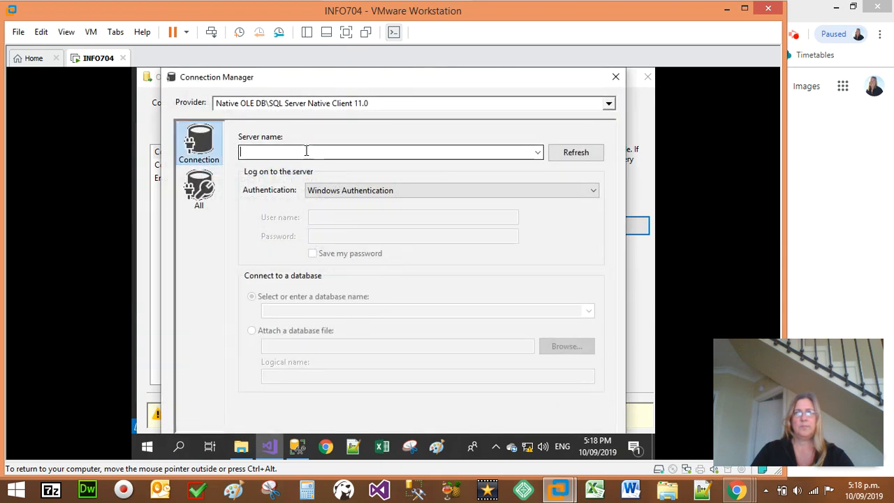
pyautogui.write('data')
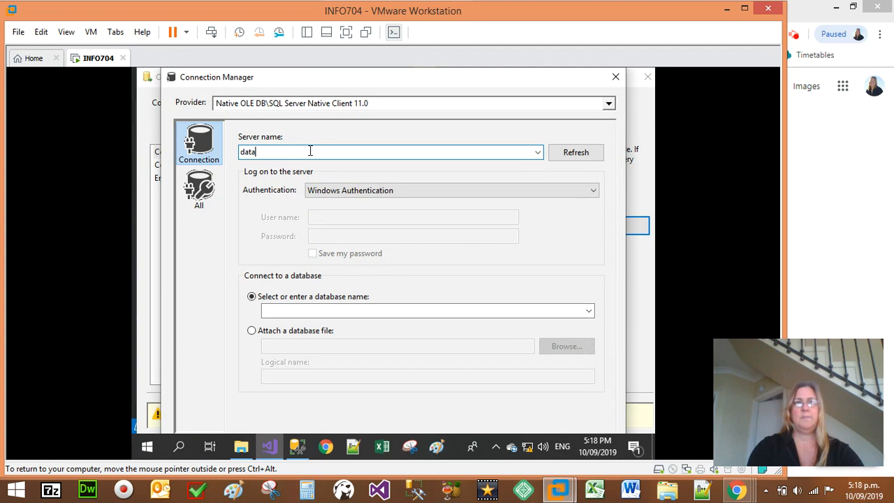
pyautogui.write('warehouse')
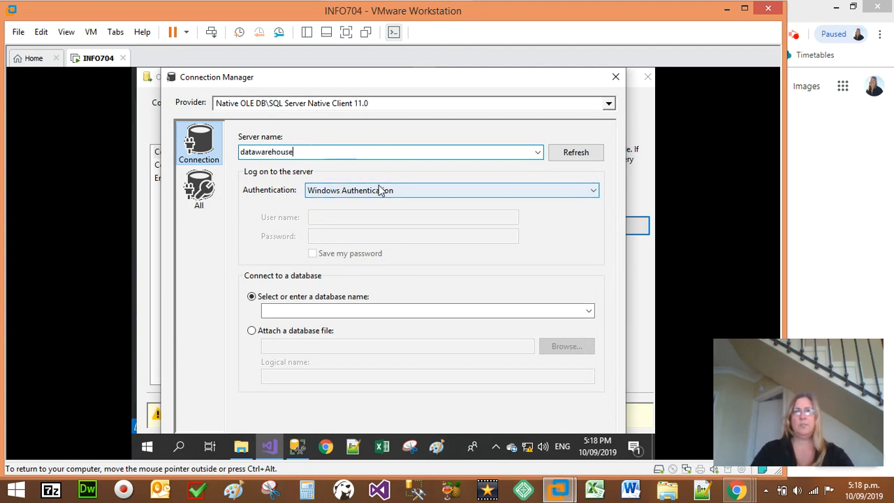
pyautogui.click(366, 196)
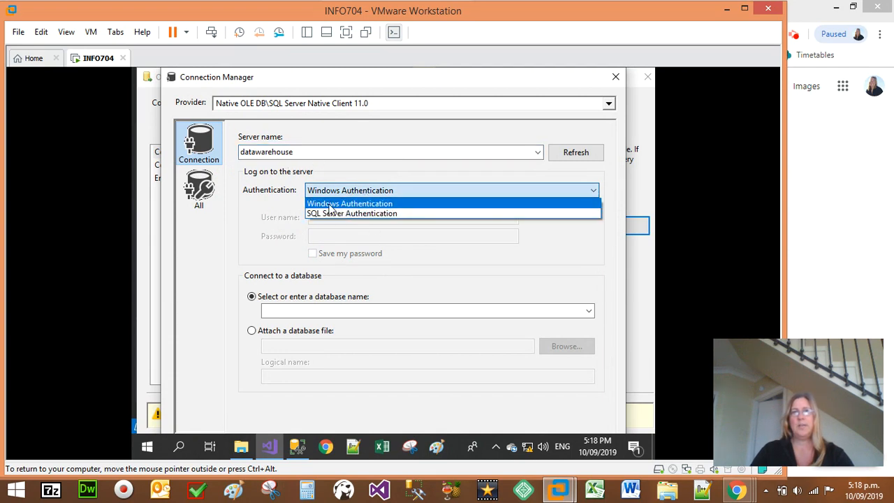
pyautogui.click(376, 201)
# Choose adventuresNZ as the connection's database and test the connection
pyautogui.click(351, 311)
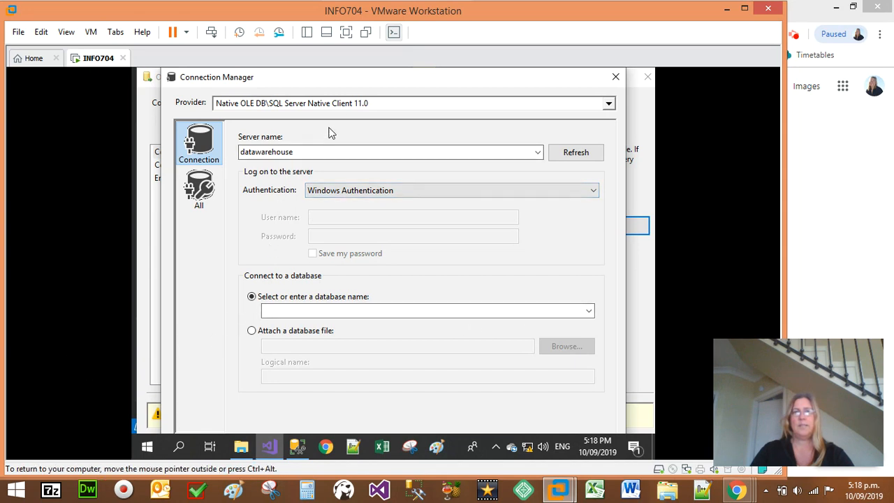
pyautogui.write('adventuresNZ')
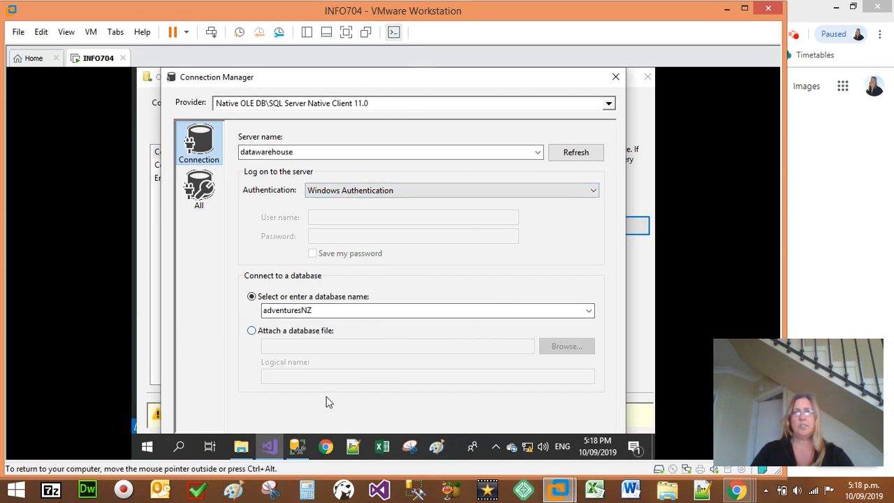
pyautogui.moveTo(212, 80)
pyautogui.mouseDown()
pyautogui.moveTo(242, 73)
pyautogui.moveTo(225, 83)
pyautogui.mouseUp()
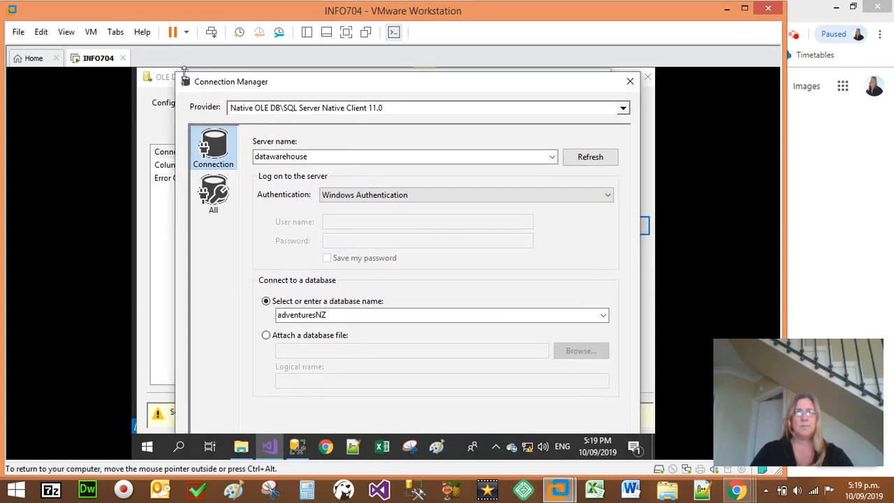
pyautogui.moveTo(175, 72); pyautogui.dragTo(197, 111)
pyautogui.moveTo(254, 121); pyautogui.dragTo(255, 86)
pyautogui.click(235, 419)
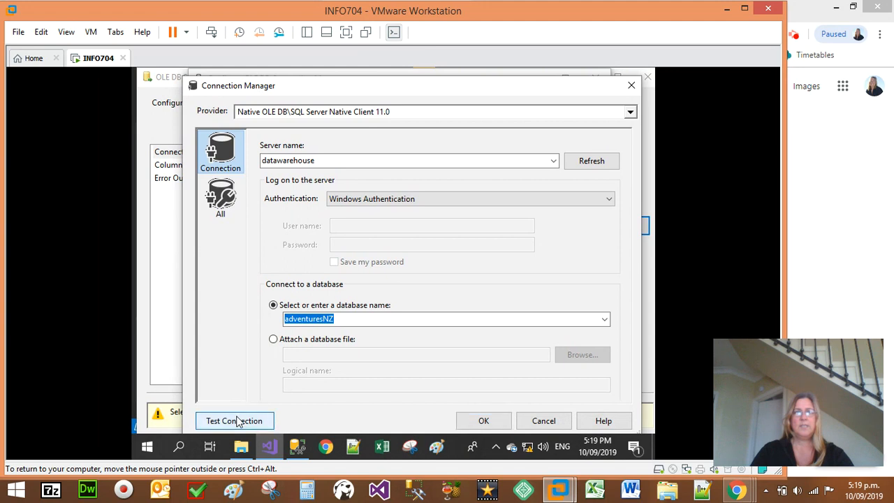
pyautogui.click(595, 280)
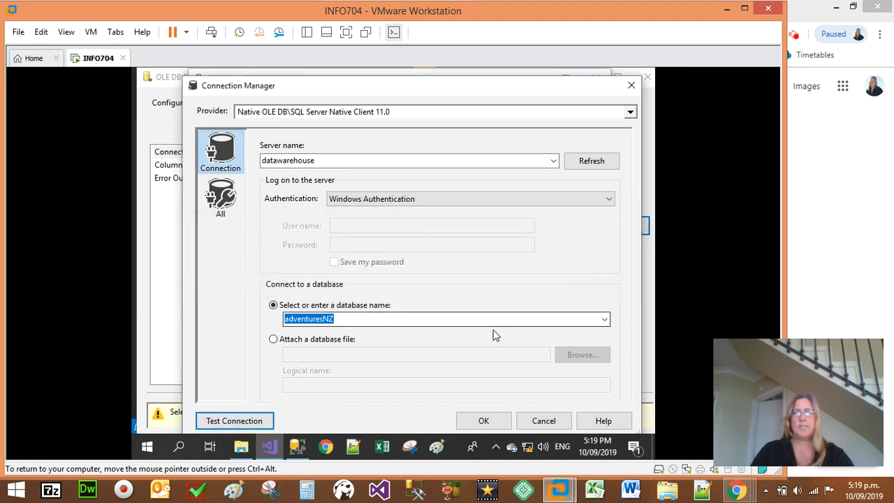
# Try to set the connection's database to clientDB and accept the new connection for the source
pyautogui.click(605, 320)
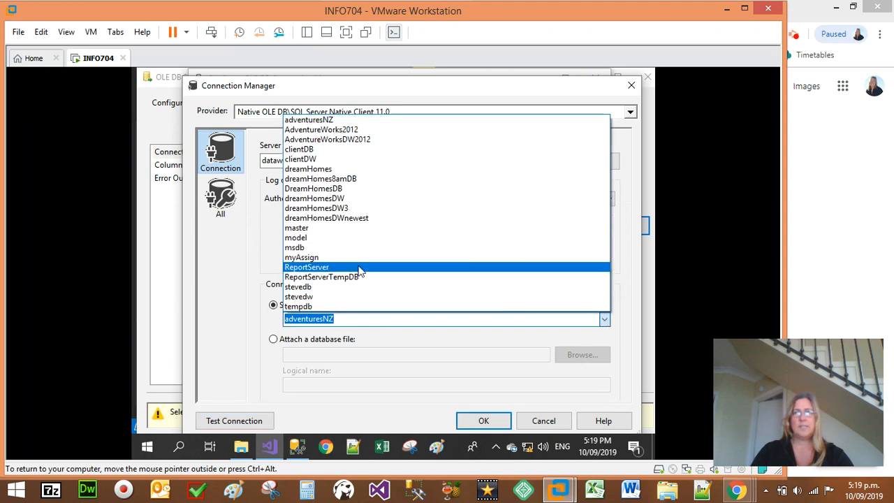
pyautogui.click(317, 153)
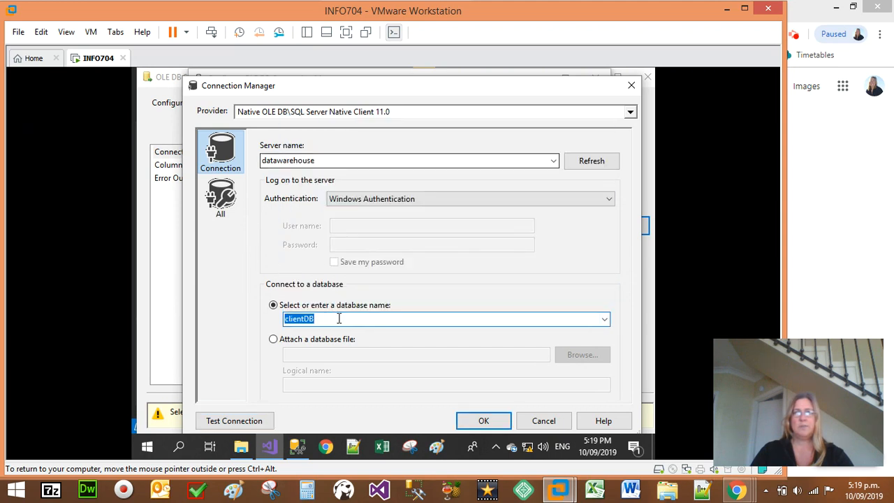
pyautogui.click(447, 346)
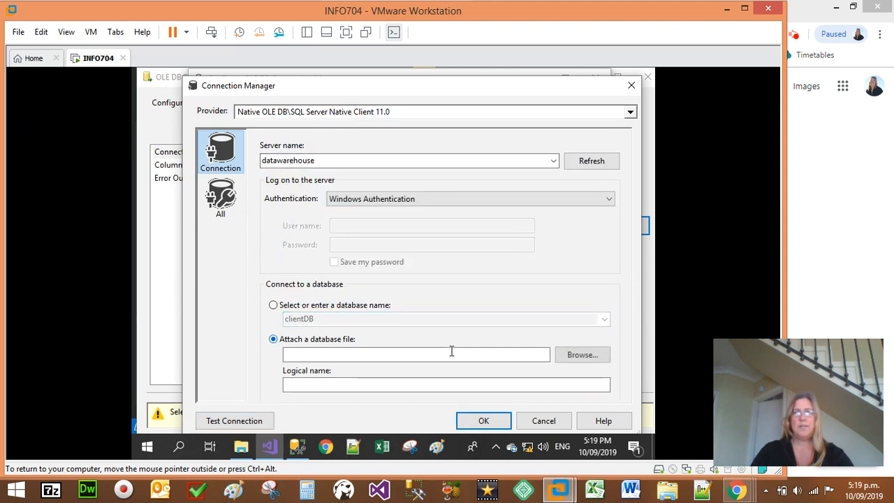
pyautogui.click(484, 421)
pyautogui.click(489, 395)
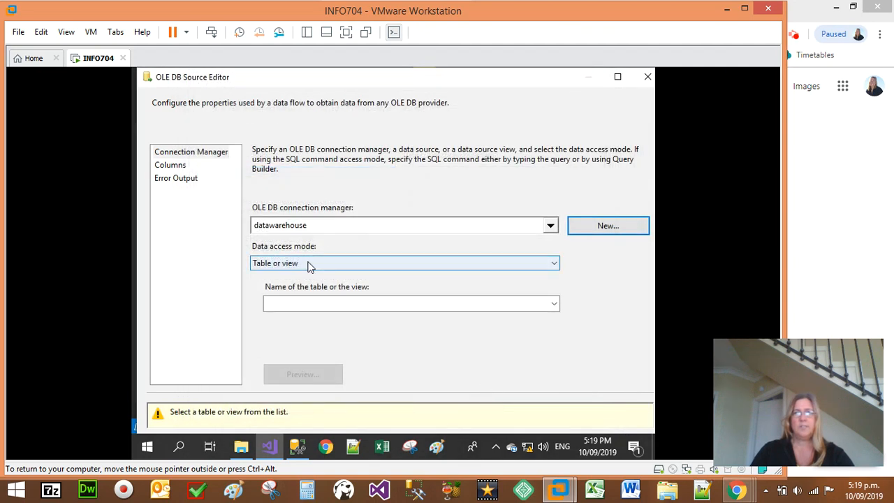
# Set the source's data access mode to Table or view and try to list the available tables
pyautogui.click(303, 262)
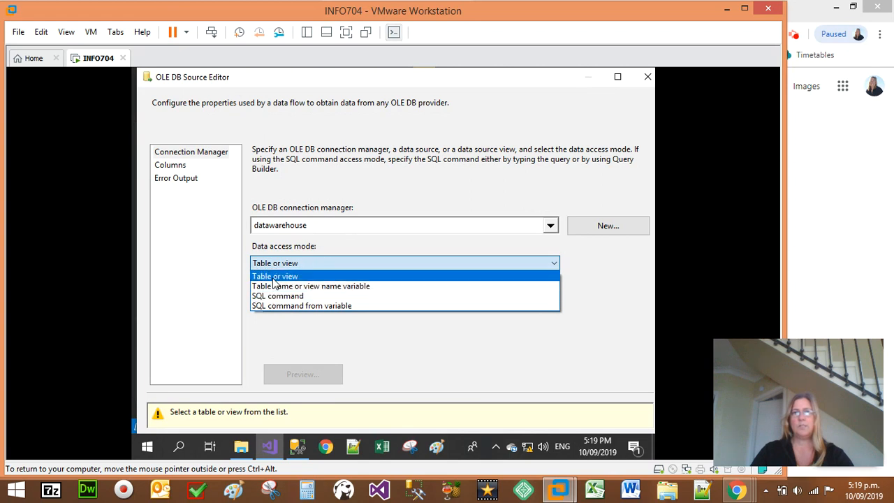
pyautogui.click(283, 276)
pyautogui.click(300, 303)
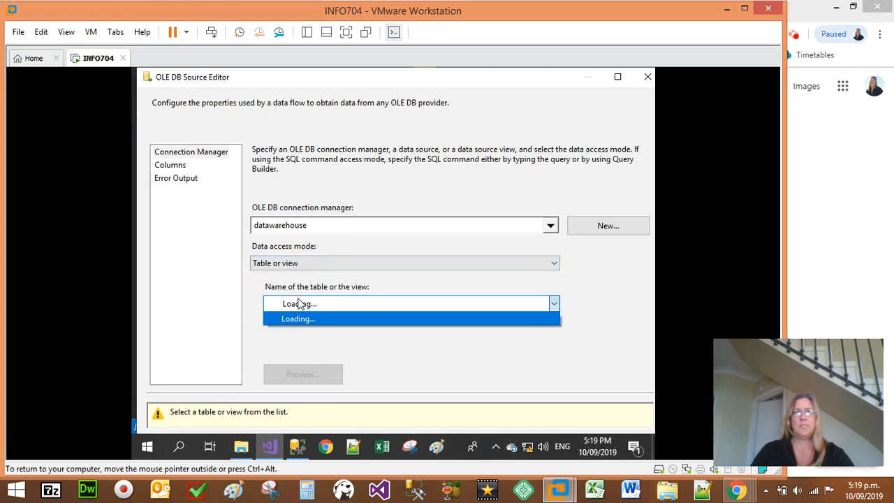
pyautogui.click(305, 294)
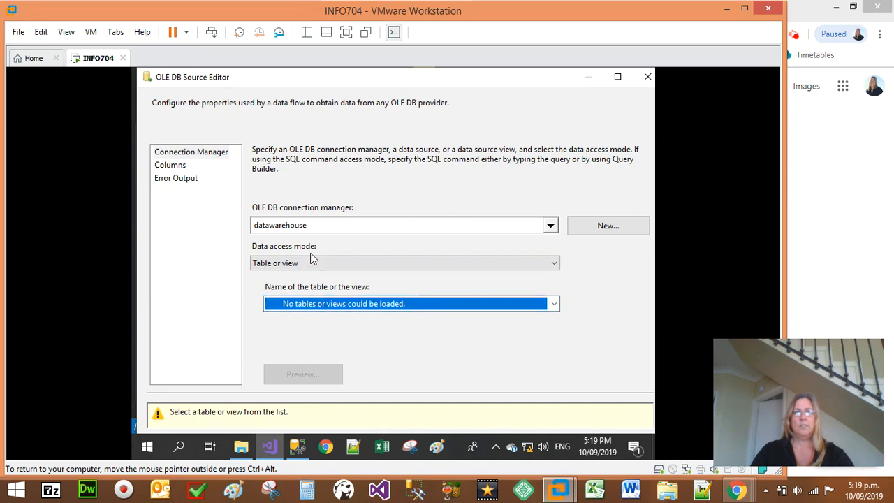
# Start another new OLE DB connection to server datawarehouse using Windows Authentication and test it
pyautogui.click(598, 223)
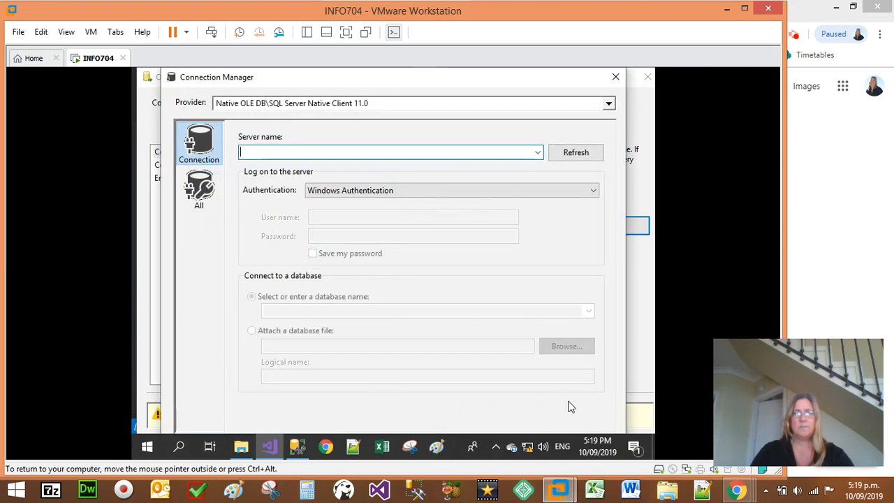
pyautogui.click(572, 154)
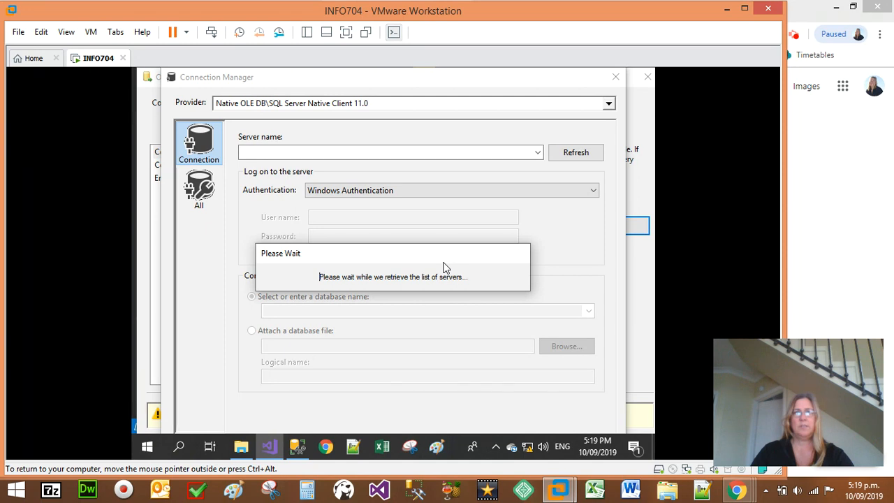
pyautogui.click(503, 153)
pyautogui.write('data')
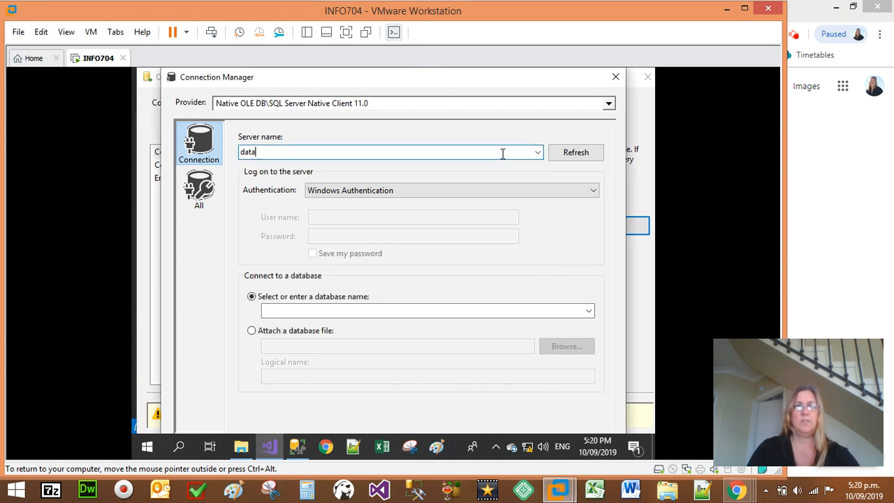
pyautogui.write('warehouse')
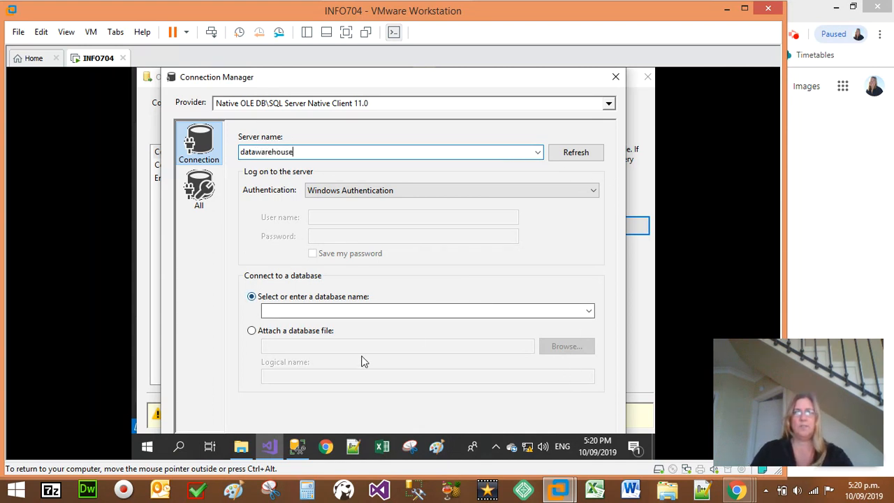
pyautogui.click(339, 312)
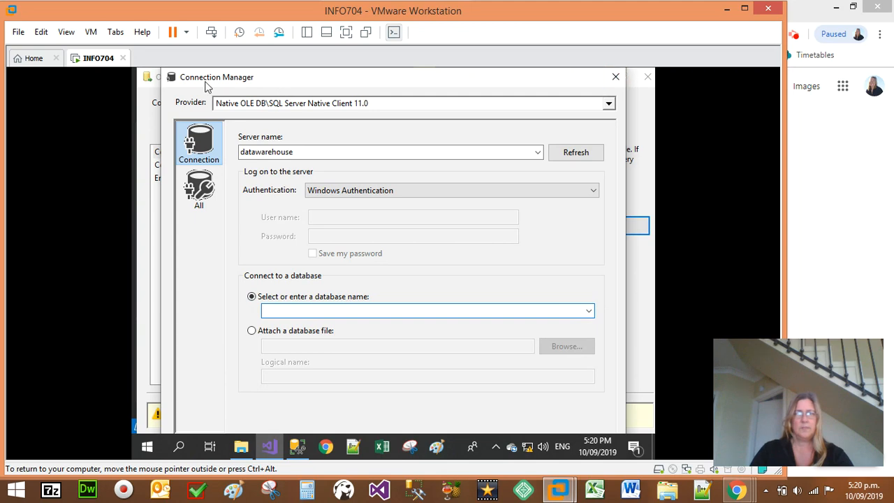
pyautogui.moveTo(176, 92); pyautogui.dragTo(185, 98)
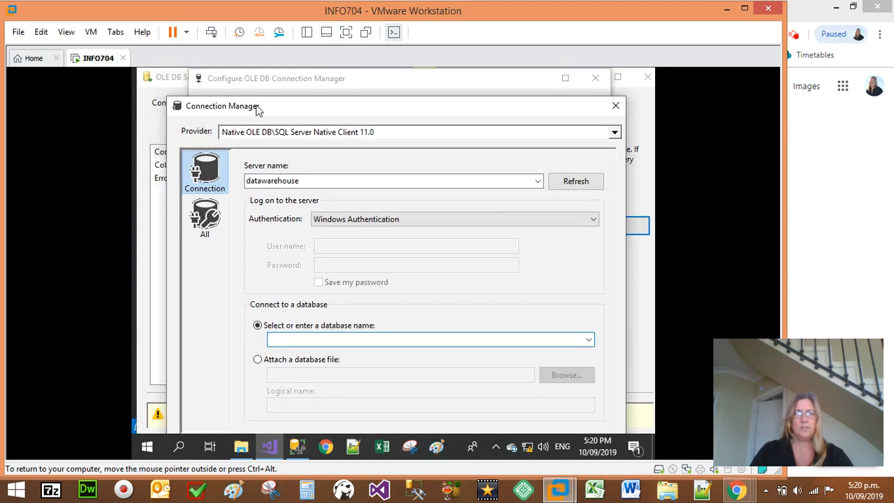
pyautogui.moveTo(257, 108); pyautogui.dragTo(255, 80)
pyautogui.click(231, 420)
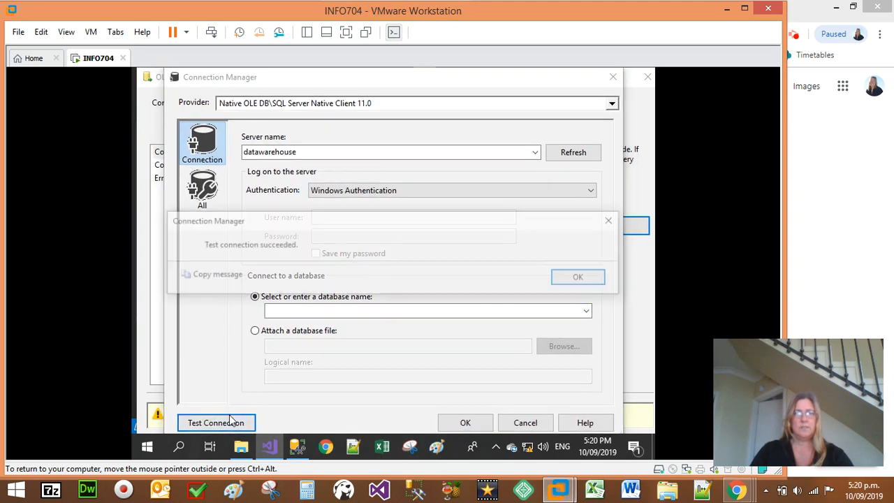
pyautogui.click(583, 281)
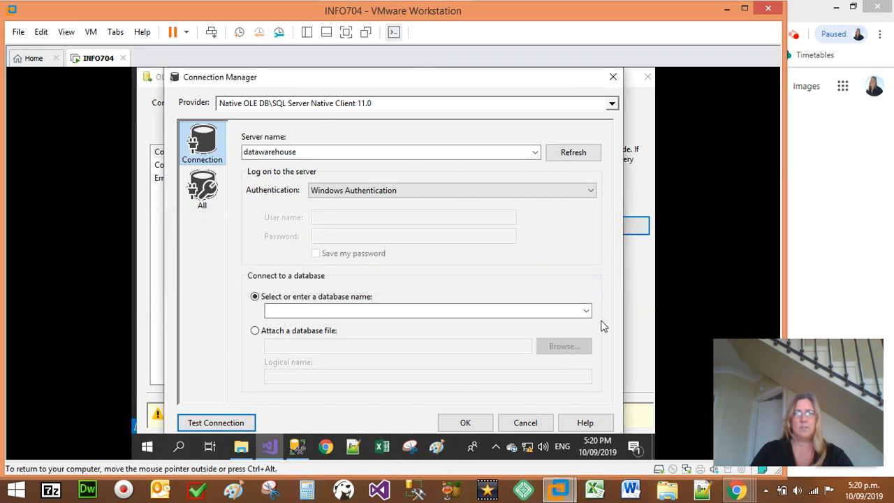
# Accept the connection with clientDB as its database and choose [dbo].[client] as the source table
pyautogui.click(585, 310)
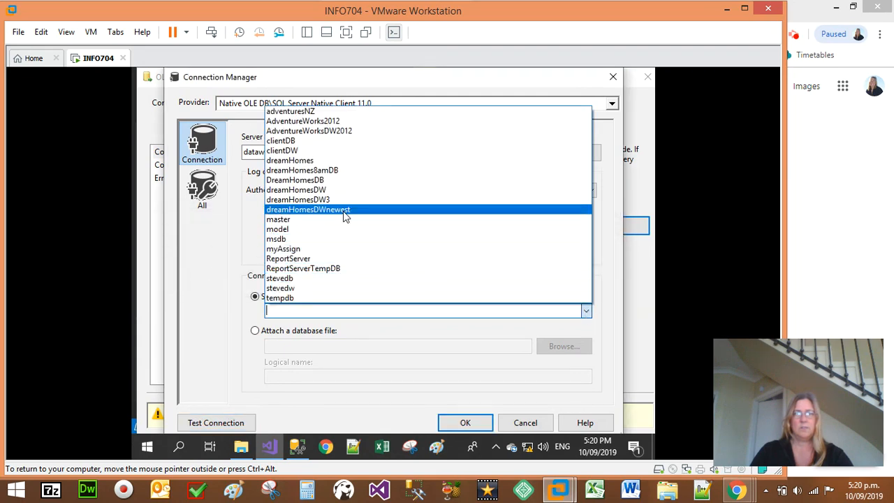
pyautogui.click(282, 144)
pyautogui.click(387, 327)
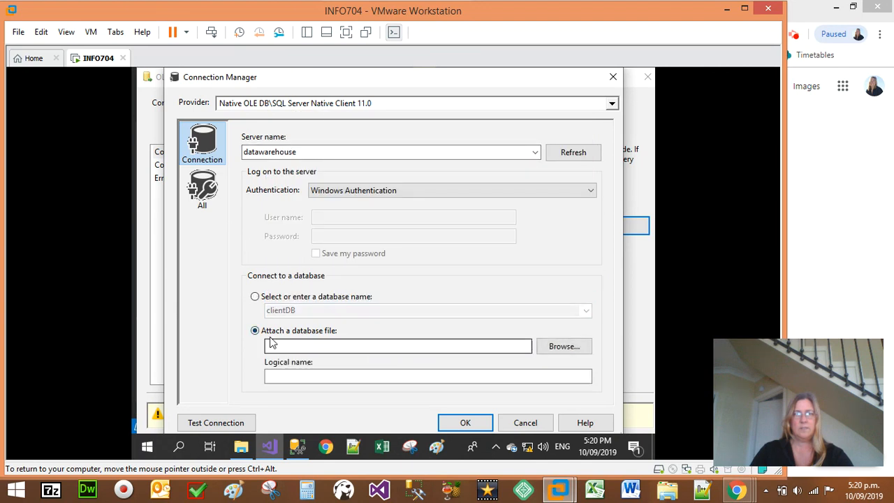
pyautogui.click(255, 296)
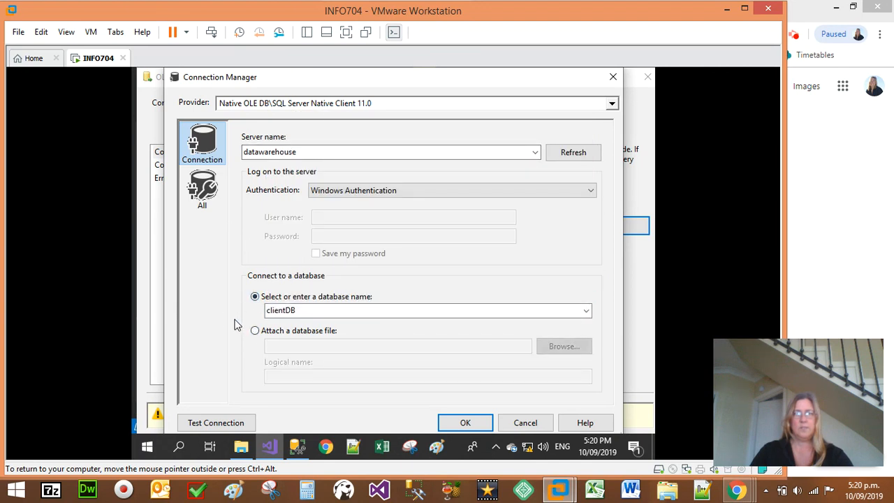
pyautogui.click(463, 421)
pyautogui.click(490, 405)
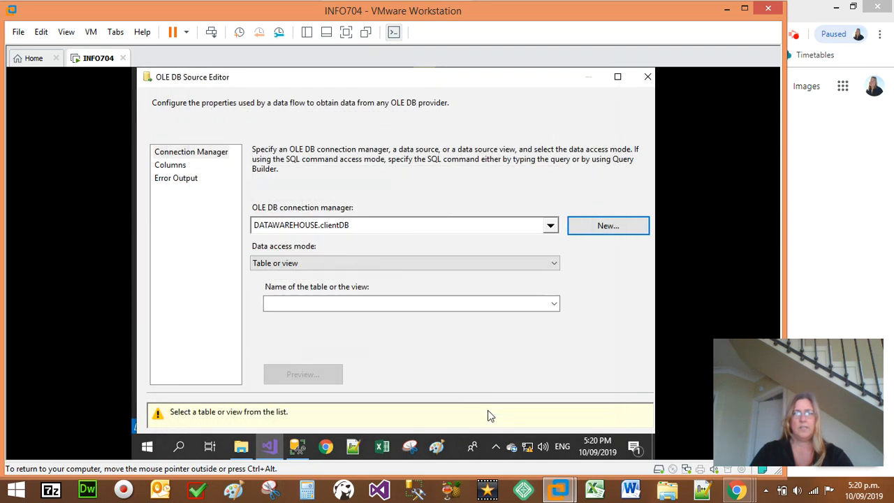
pyautogui.click(553, 303)
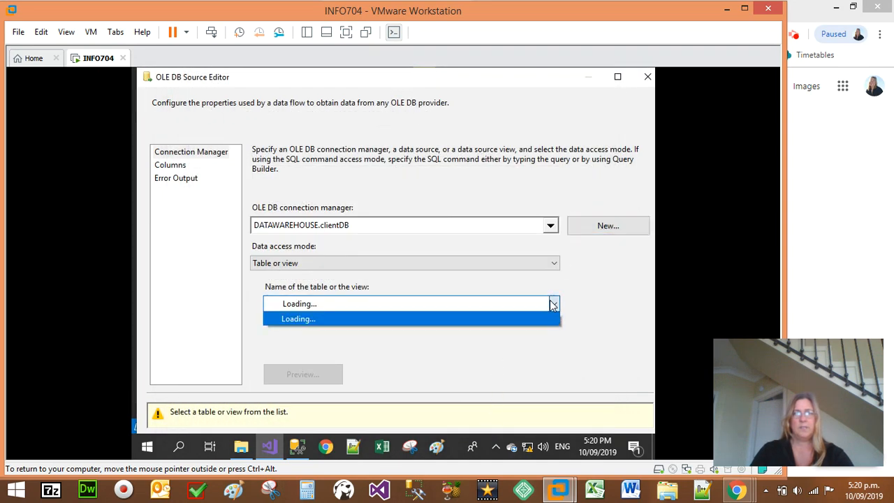
pyautogui.click(540, 317)
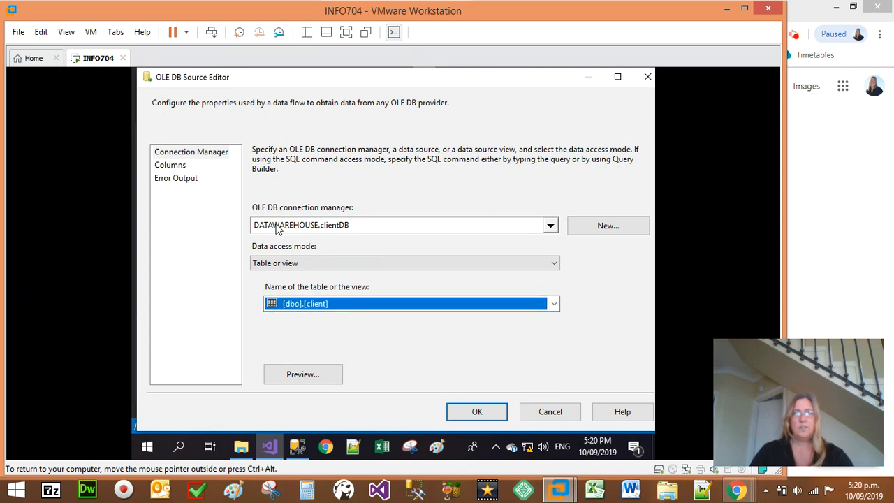
# Switch to SQL Server Management Studio, check the server's name in its properties, and return to Visual Studio
pyautogui.click(297, 446)
pyautogui.scroll(1, 211, 178)
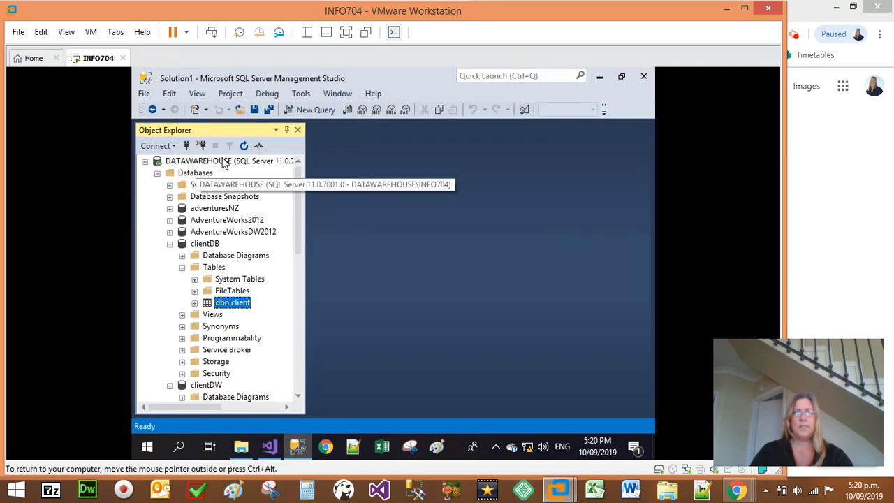
pyautogui.rightClick(223, 162)
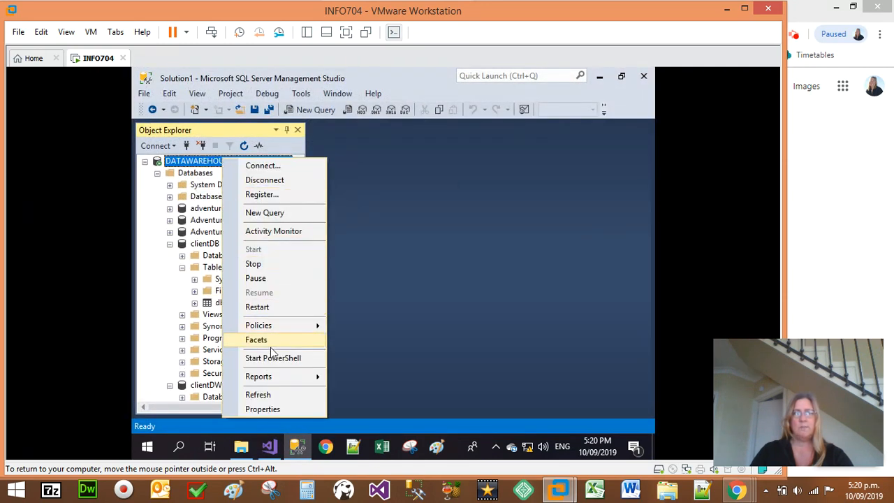
pyautogui.click(269, 409)
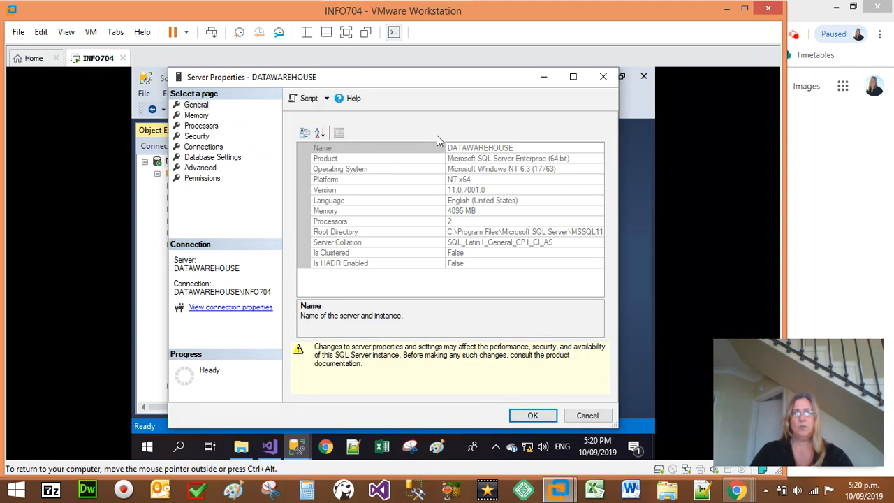
pyautogui.click(462, 146)
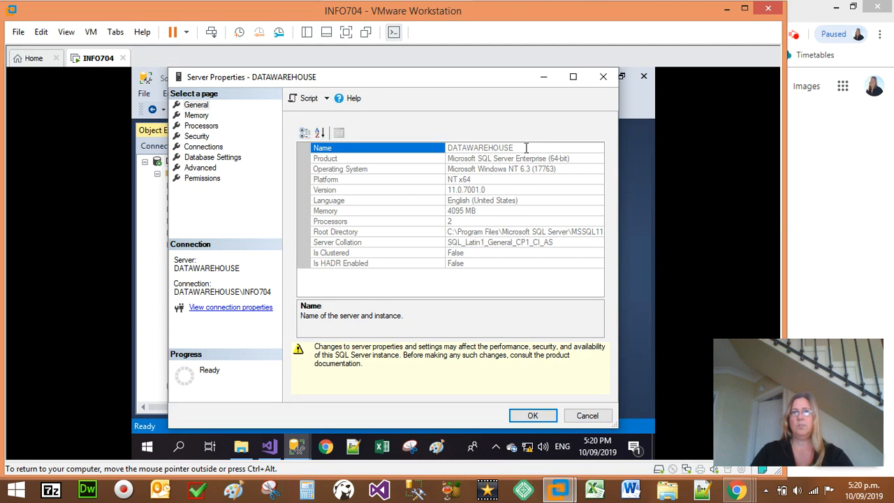
pyautogui.click(603, 78)
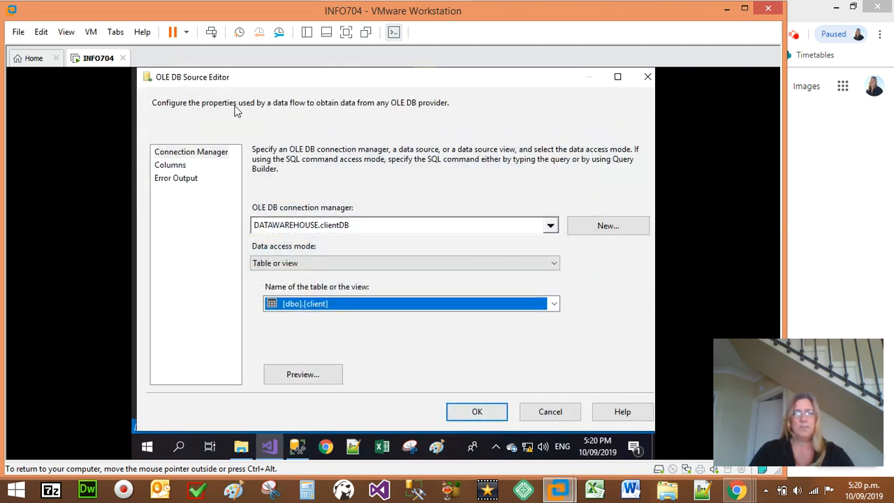
# Review the client table's output columns and accept the source configuration
pyautogui.click(161, 168)
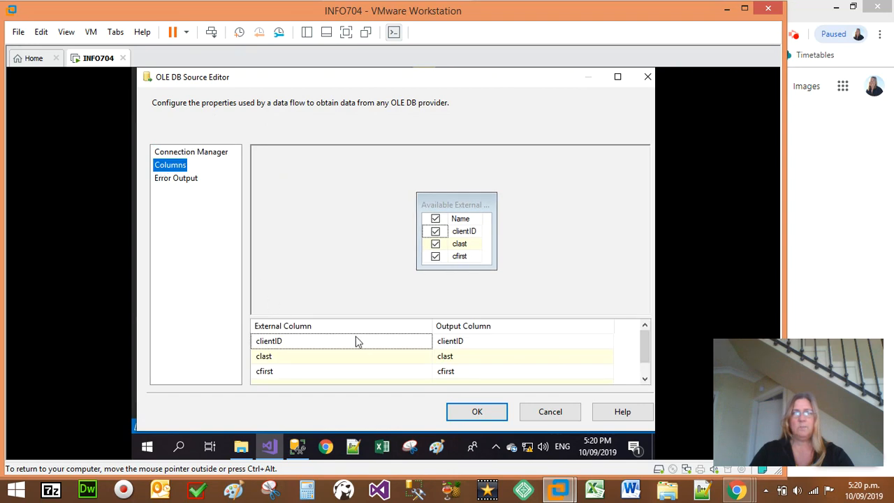
pyautogui.click(475, 411)
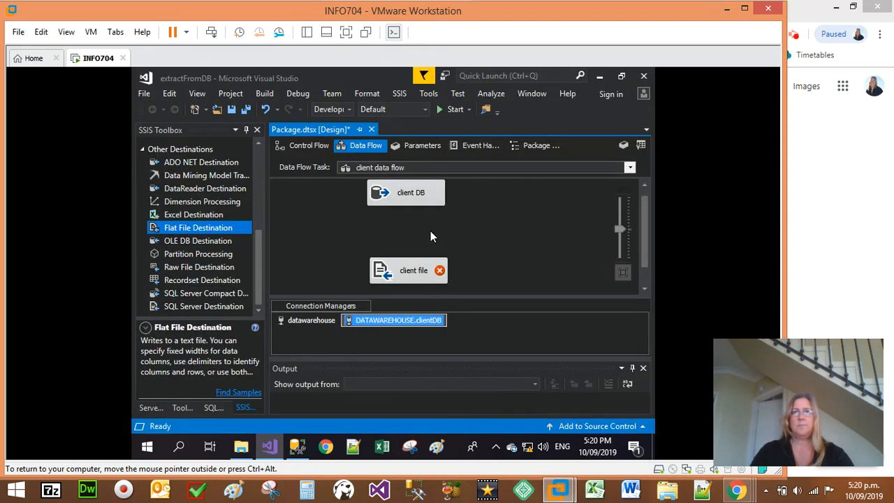
# Open the client file destination's editor and start a new flat file connection in Delimited format
pyautogui.moveTo(419, 273)
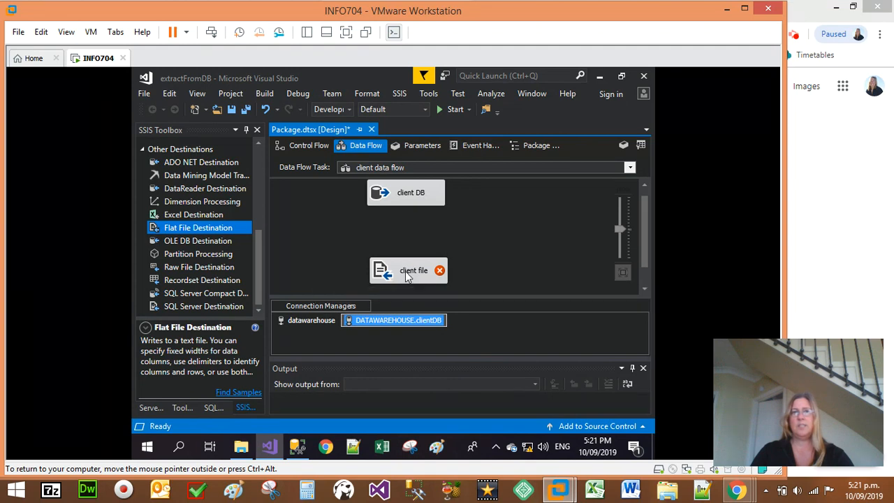
pyautogui.doubleClick(412, 273)
pyautogui.click(506, 276)
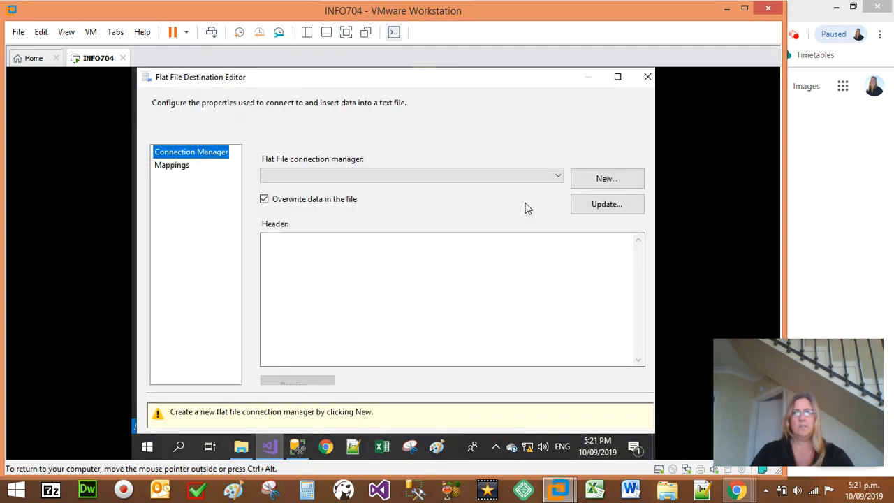
pyautogui.click(605, 178)
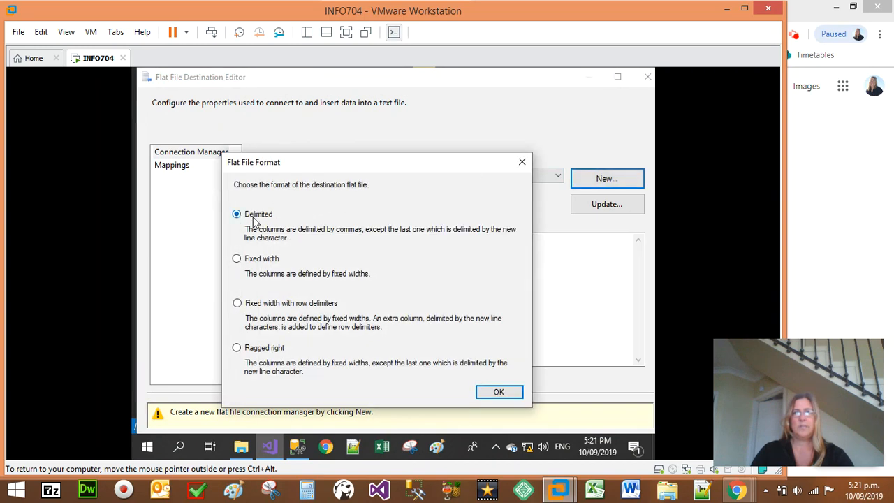
pyautogui.moveTo(331, 160); pyautogui.dragTo(349, 79)
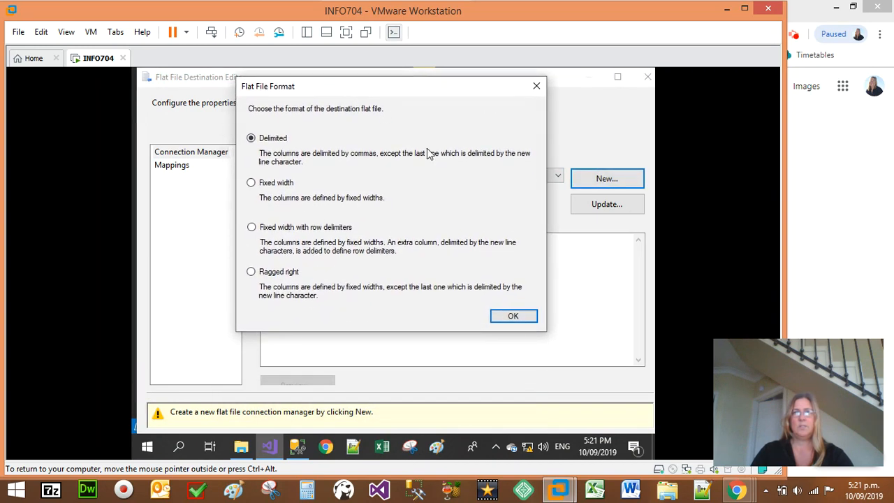
pyautogui.click(514, 316)
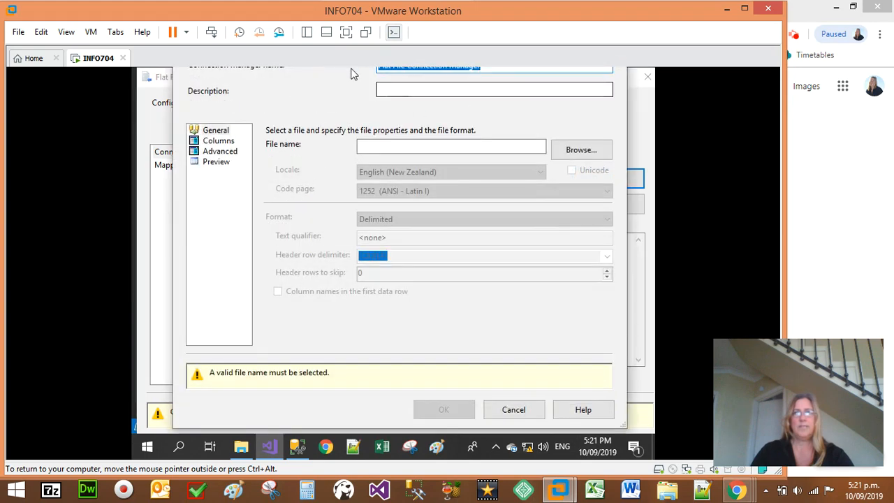
# Name the flat file connection manager "client File Connection Manager"
pyautogui.moveTo(624, 426); pyautogui.dragTo(603, 369)
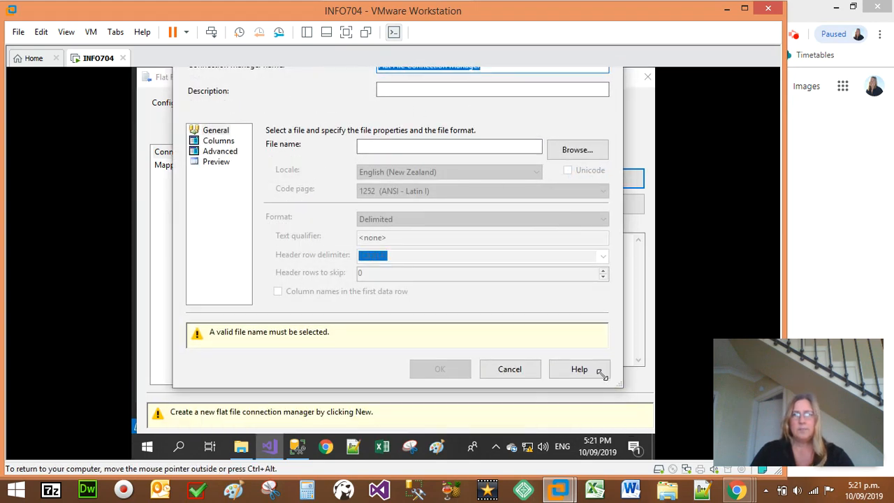
pyautogui.moveTo(246, 80); pyautogui.dragTo(255, 100)
pyautogui.click(417, 125)
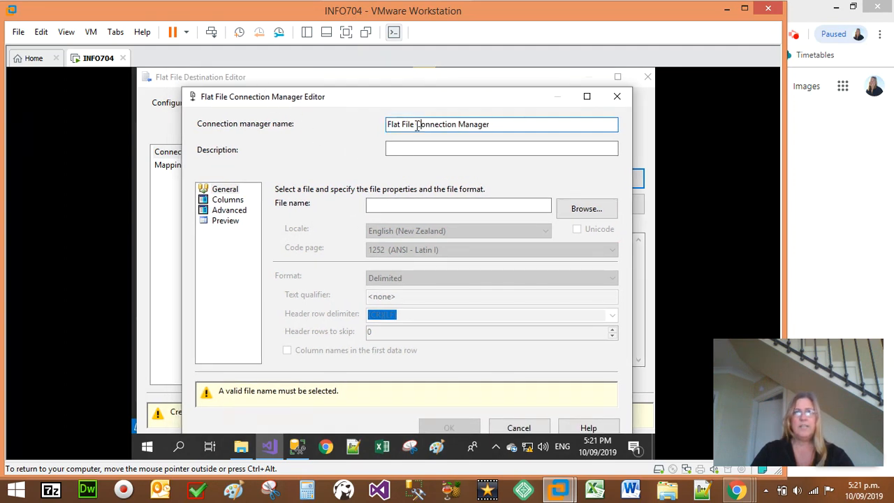
pyautogui.doubleClick(393, 123)
pyautogui.write('client')
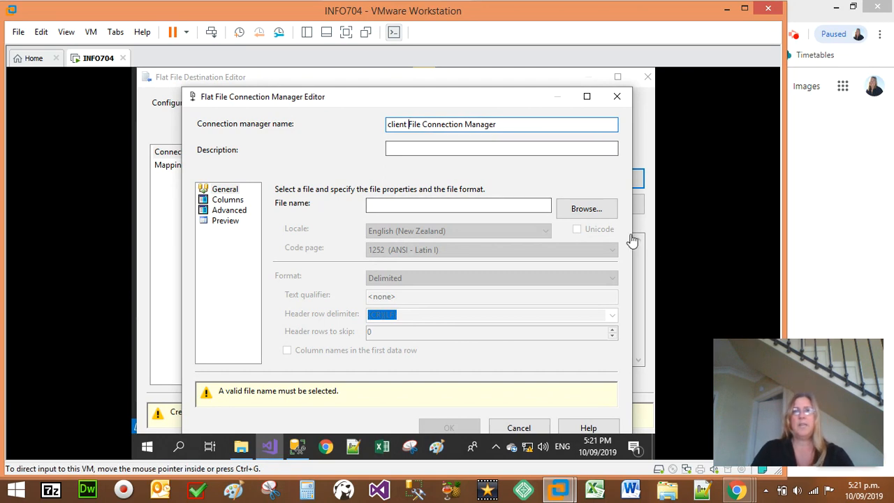
# Try to set a CSV file named client in the Desktop\Extraction folder as the connection's output file
pyautogui.click(604, 212)
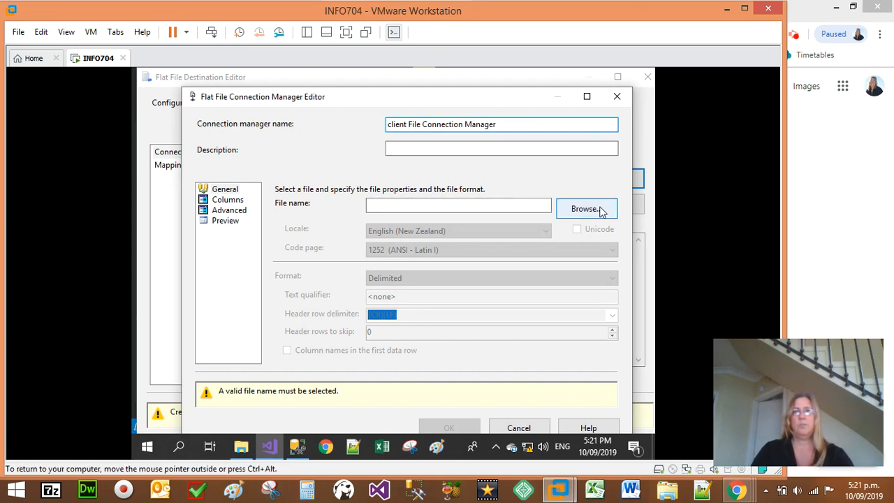
pyautogui.click(602, 211)
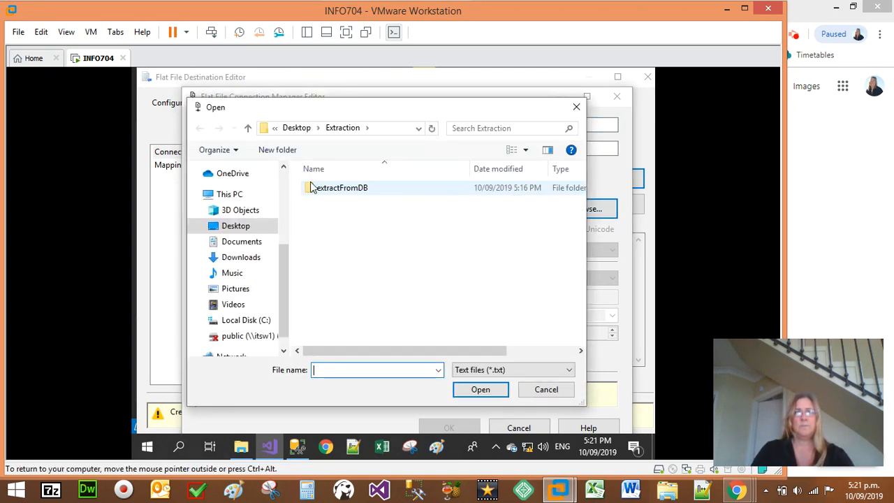
pyautogui.click(292, 132)
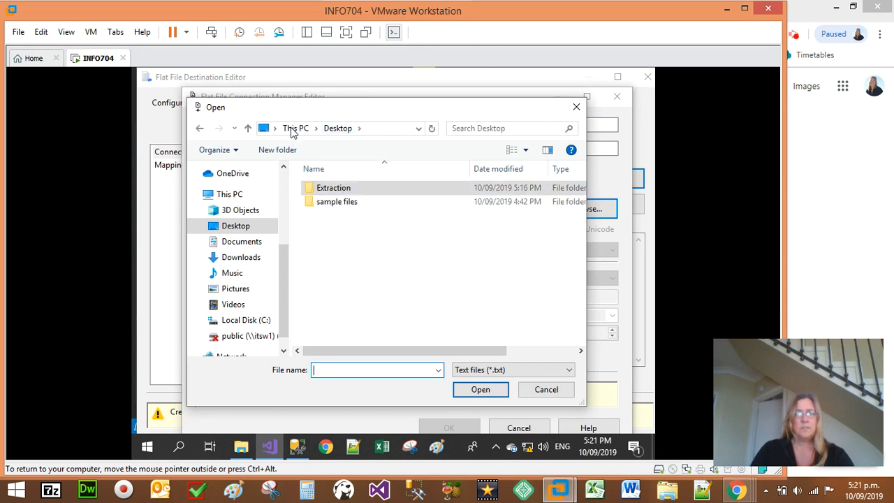
pyautogui.doubleClick(322, 190)
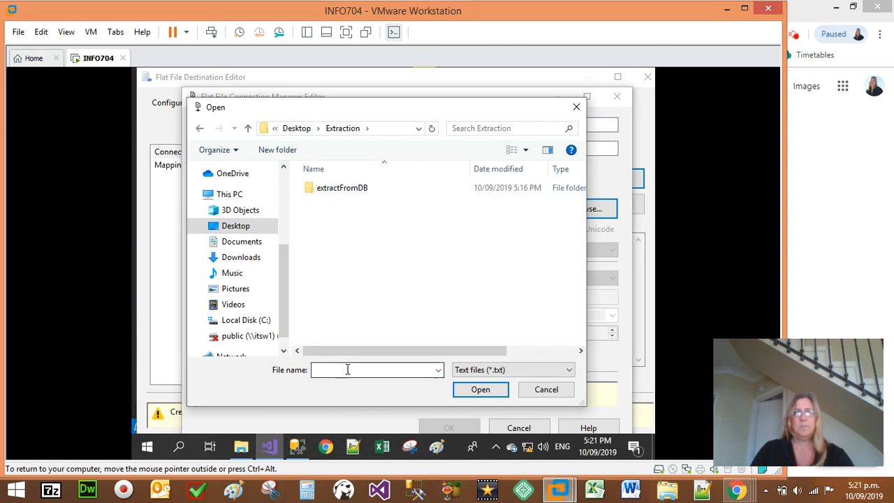
pyautogui.click(499, 369)
pyautogui.click(492, 392)
pyautogui.click(385, 371)
pyautogui.write('clie')
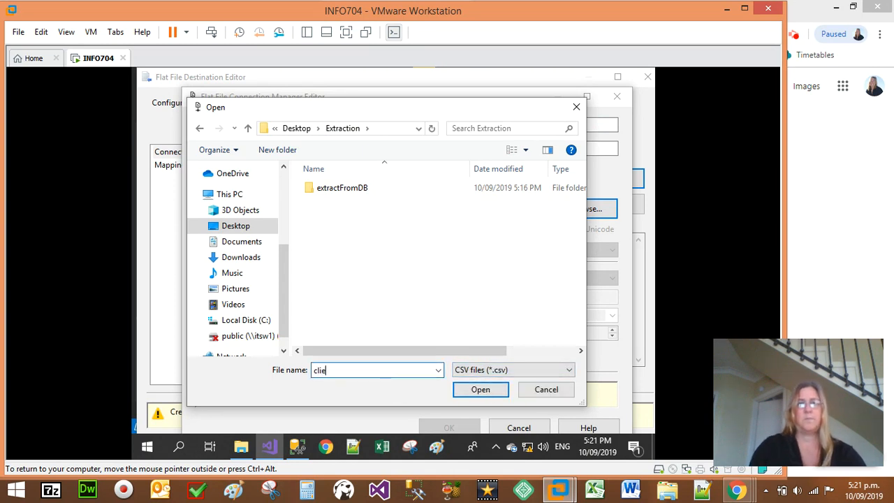
pyautogui.write('nt')
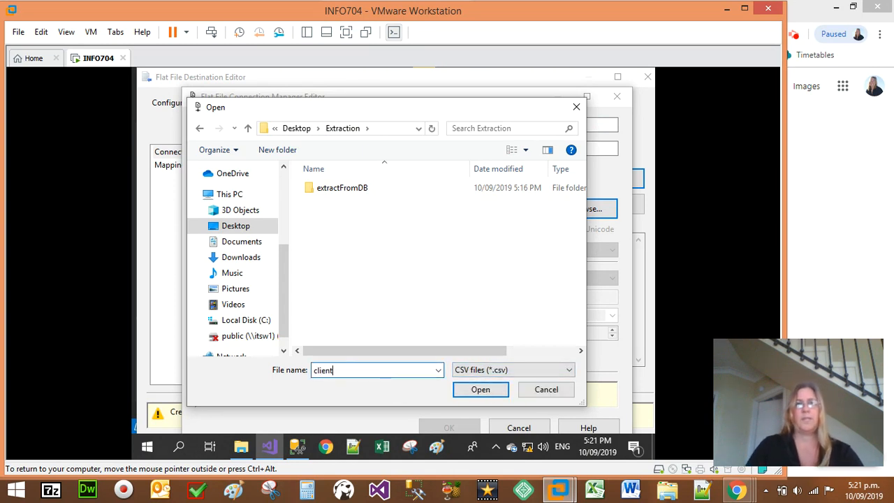
pyautogui.click(482, 390)
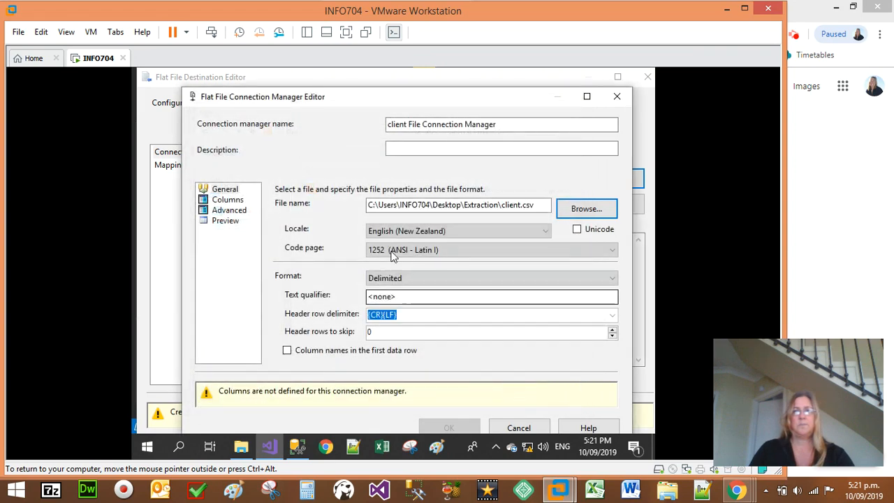
# Try including column names in the first data row, check the column settings, and abandon the connection and destination editors
pyautogui.click(288, 351)
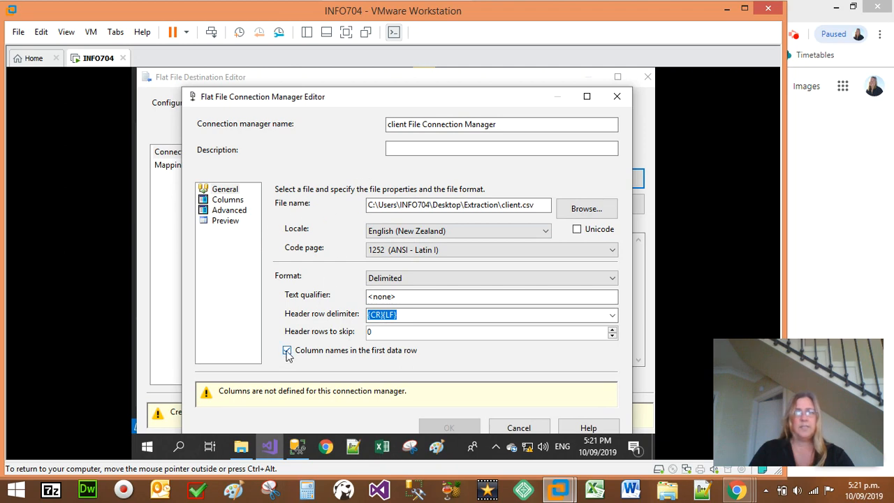
pyautogui.click(227, 200)
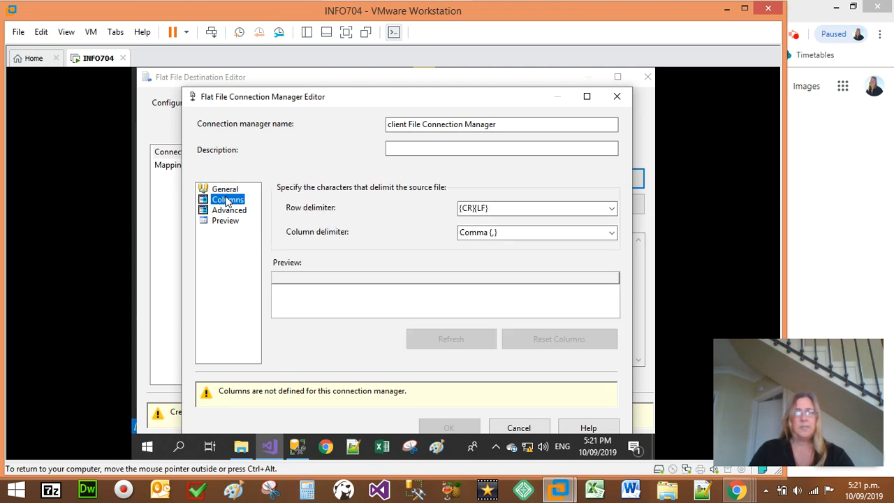
pyautogui.click(225, 190)
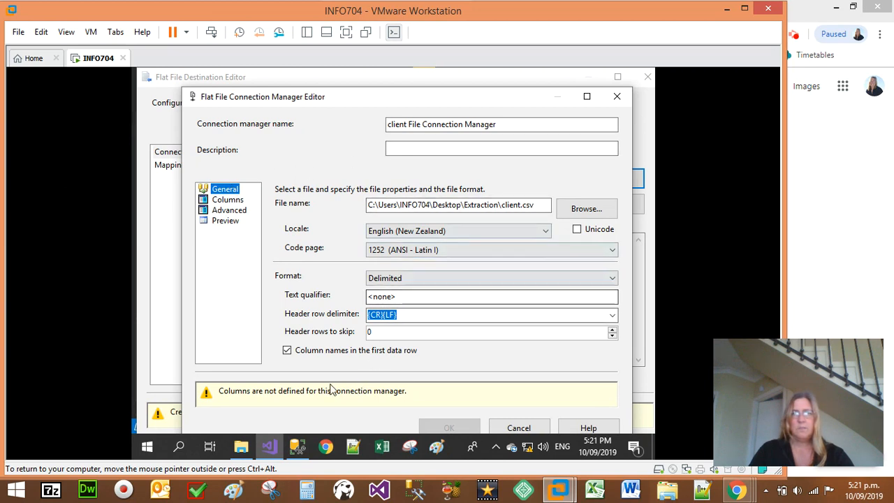
pyautogui.click(289, 351)
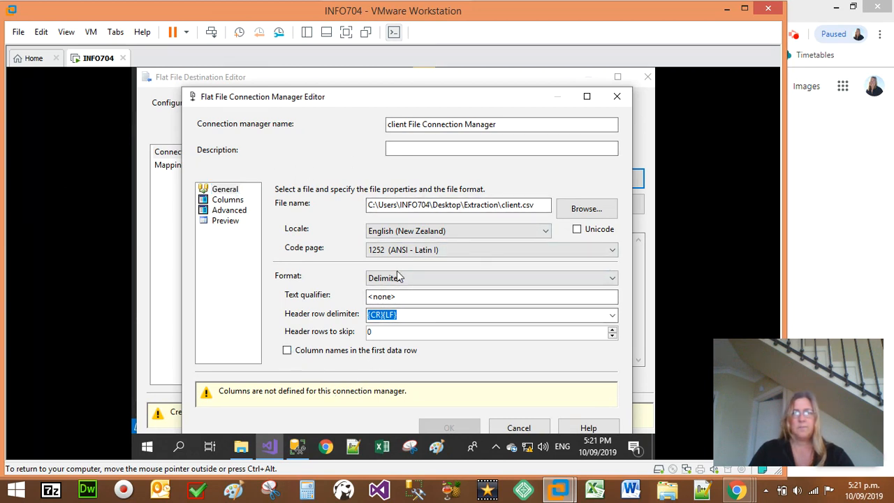
pyautogui.click(454, 148)
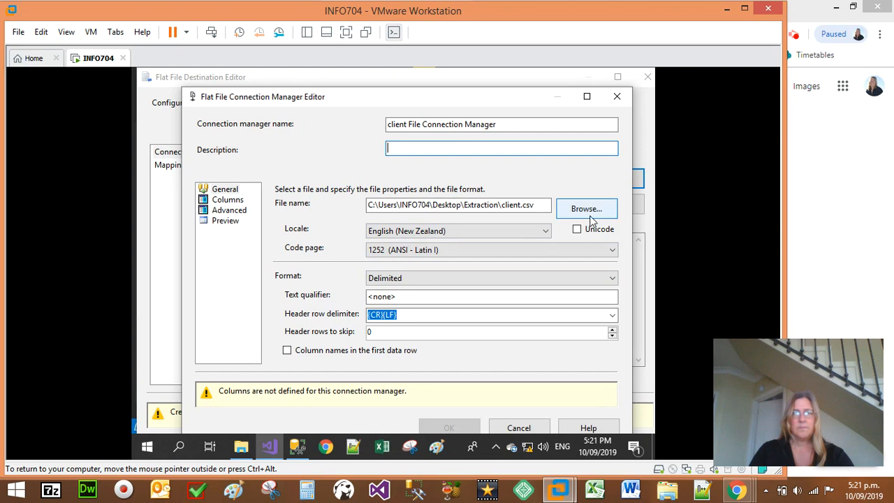
pyautogui.click(516, 204)
pyautogui.moveTo(394, 97); pyautogui.dragTo(386, 77)
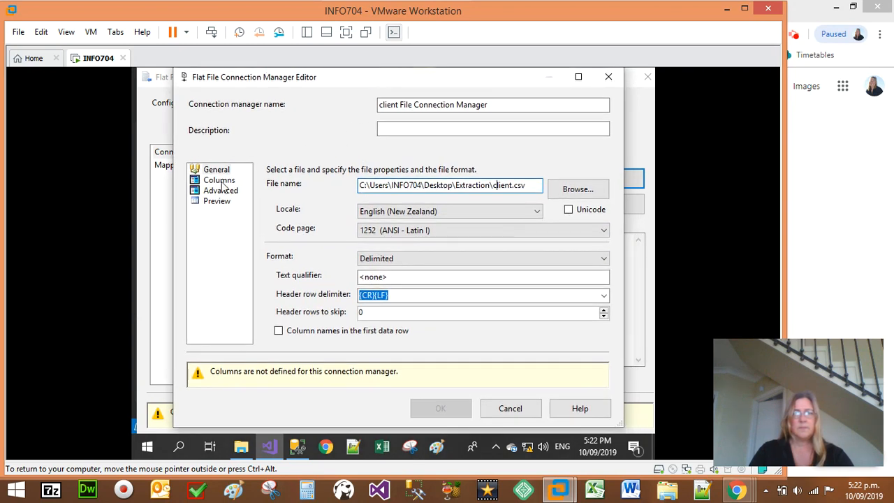
pyautogui.click(219, 180)
pyautogui.click(216, 170)
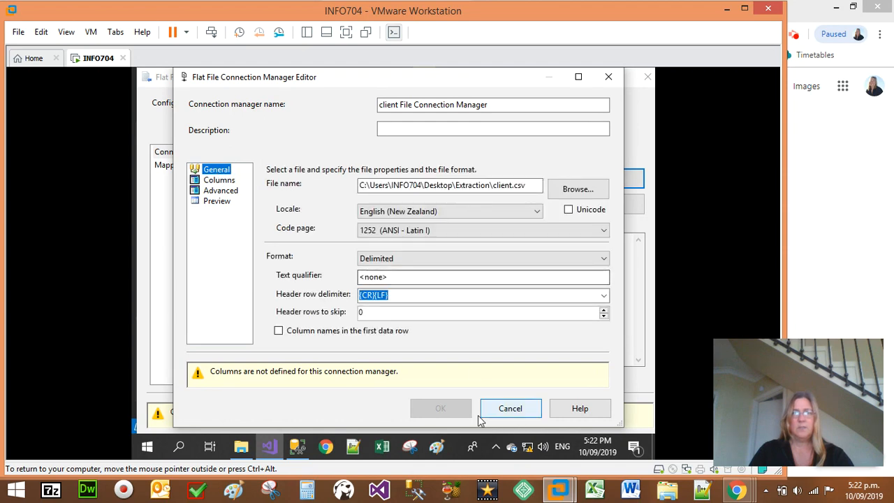
pyautogui.click(510, 408)
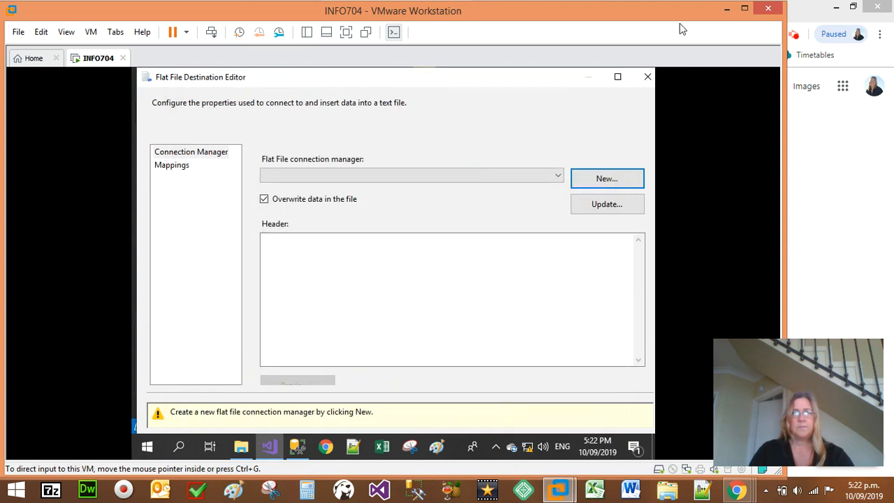
pyautogui.click(648, 79)
# Connect the client DB source to the client file destination and start a new Delimited flat file connection for it
pyautogui.click(414, 200)
pyautogui.moveTo(412, 223); pyautogui.dragTo(409, 274)
pyautogui.doubleClick(414, 271)
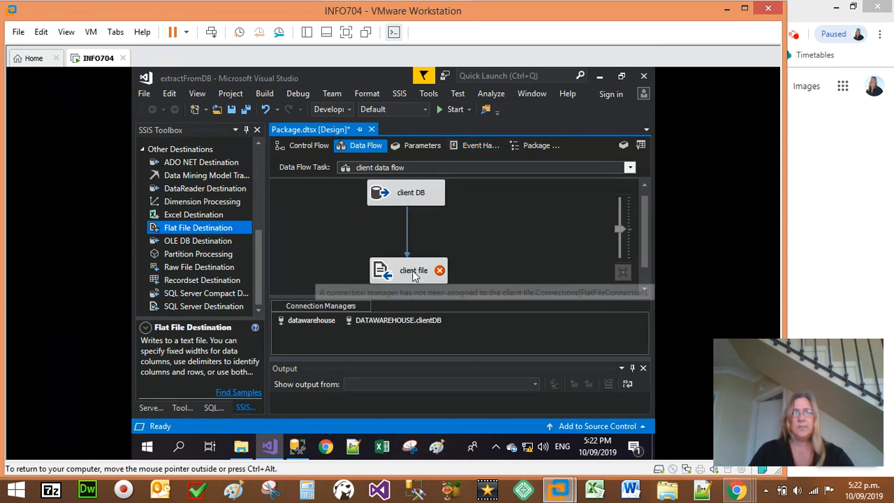
pyautogui.click(605, 179)
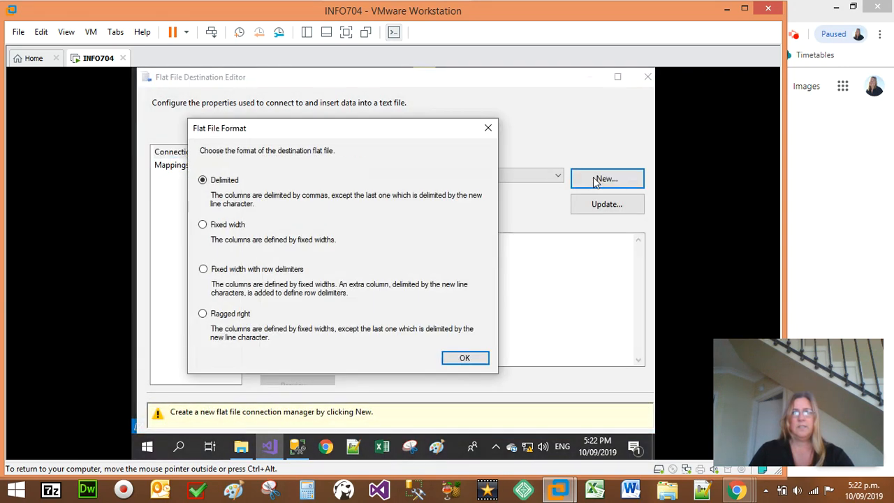
pyautogui.click(466, 359)
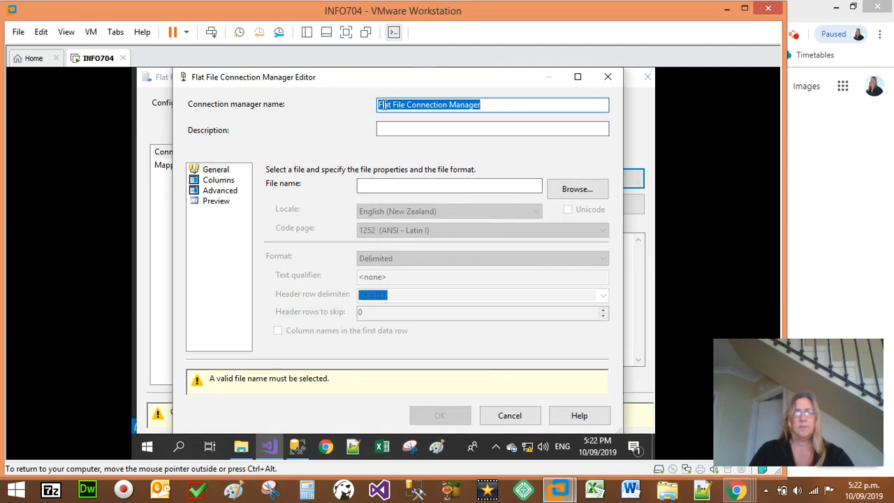
# Name the new flat file connection "client File Connection Manager"
pyautogui.doubleClick(384, 105)
pyautogui.press('BackSpace')
pyautogui.write('client')
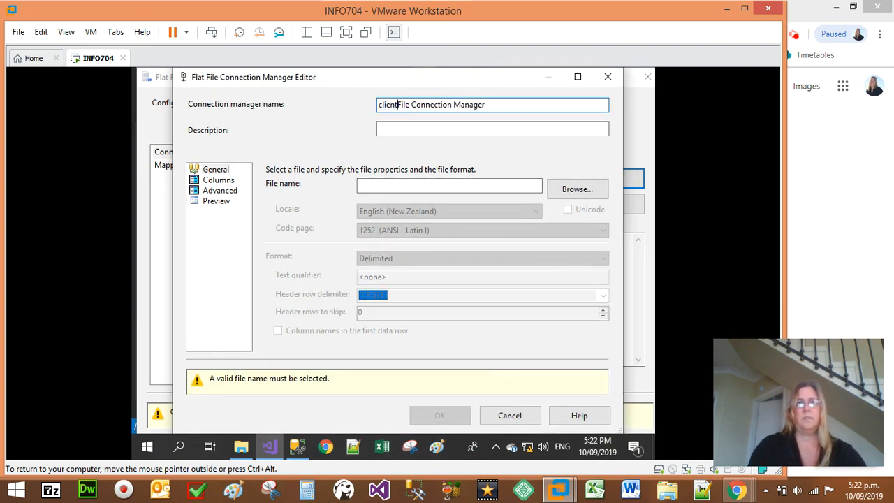
# Set the connection's file to client in the Desktop\Extraction folder, using the CSV files (*.csv) type
pyautogui.click(571, 192)
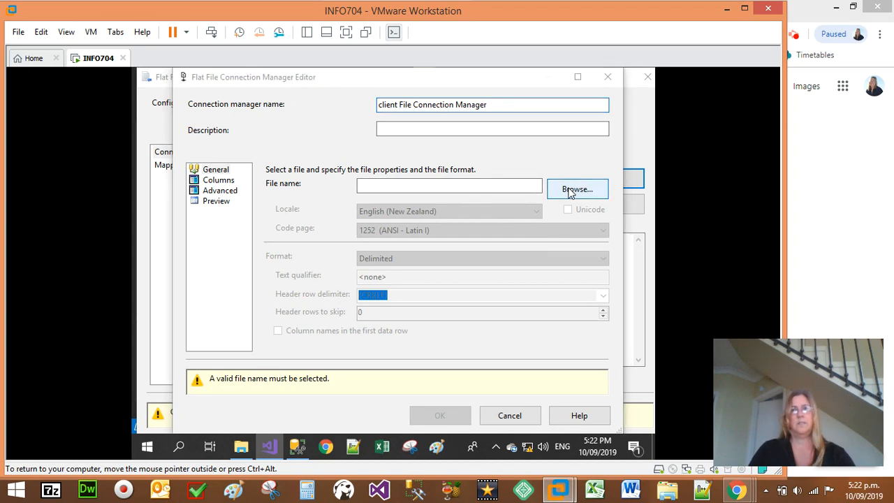
pyautogui.click(317, 180)
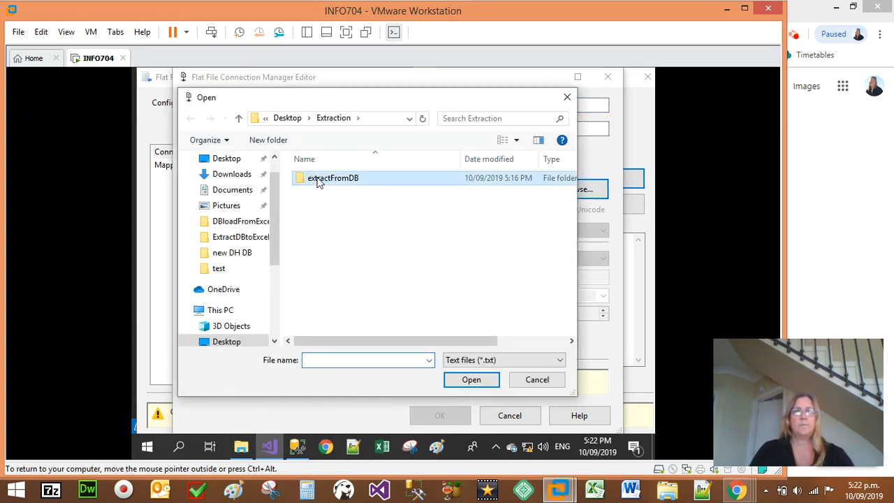
pyautogui.doubleClick(318, 180)
pyautogui.click(278, 123)
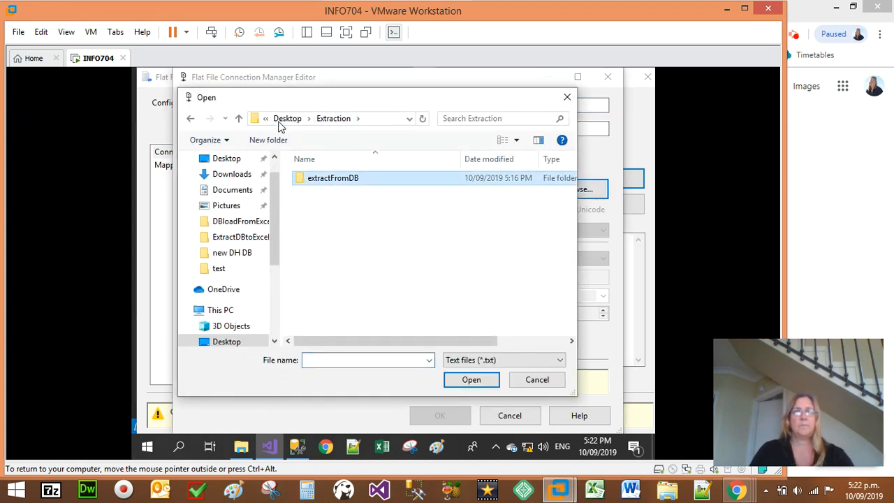
pyautogui.click(278, 123)
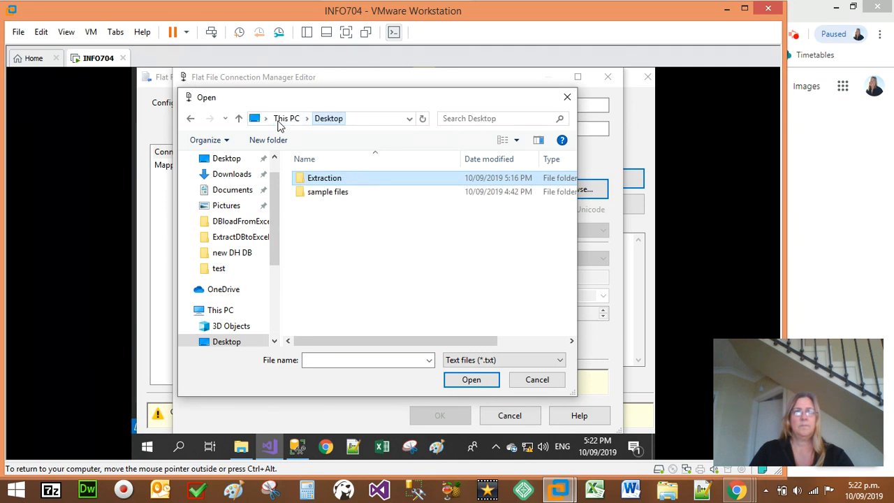
pyautogui.doubleClick(310, 177)
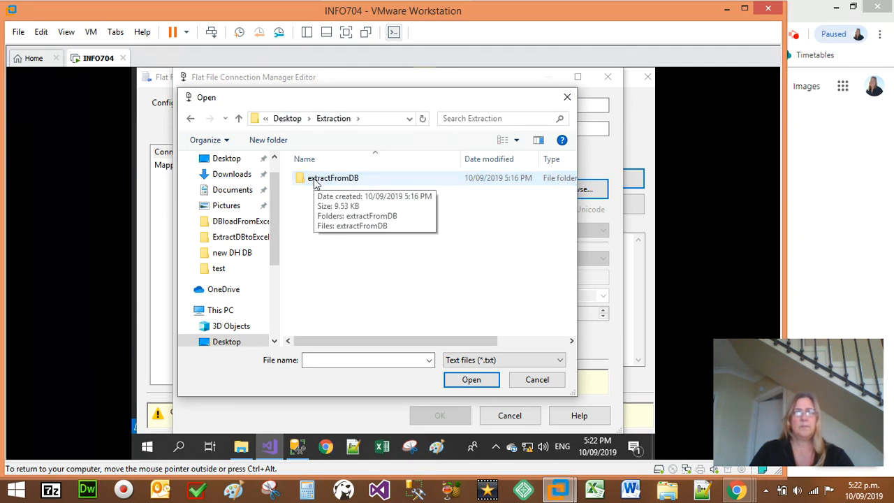
pyautogui.click(323, 360)
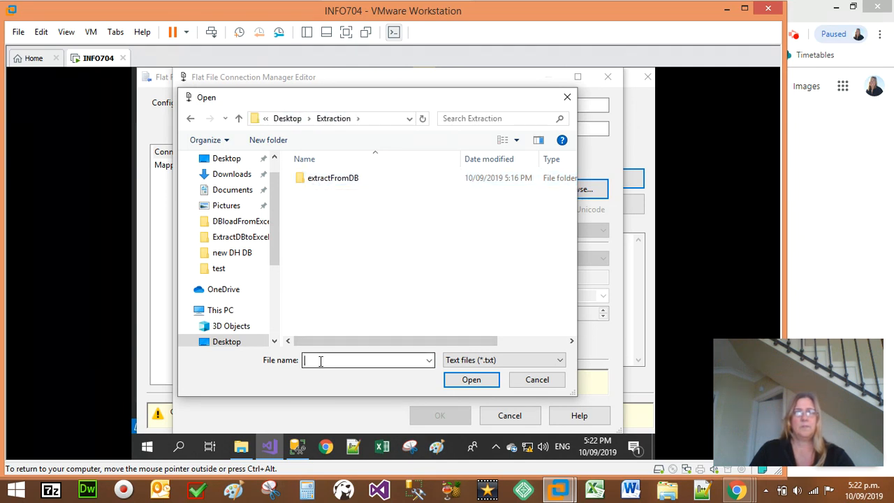
pyautogui.write('ckueb')
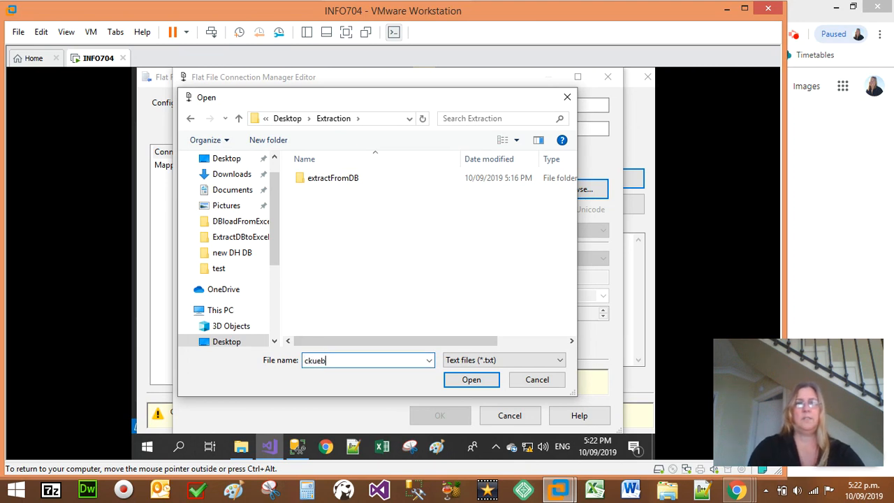
pyautogui.write('client')
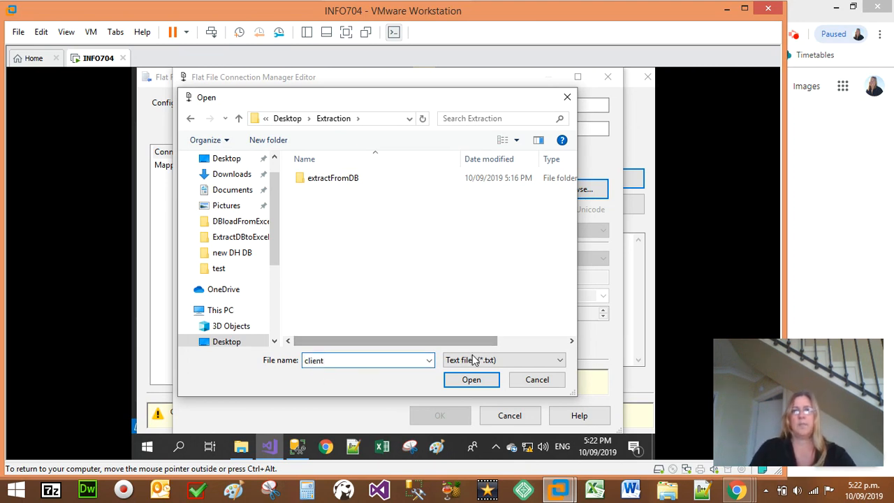
pyautogui.click(523, 361)
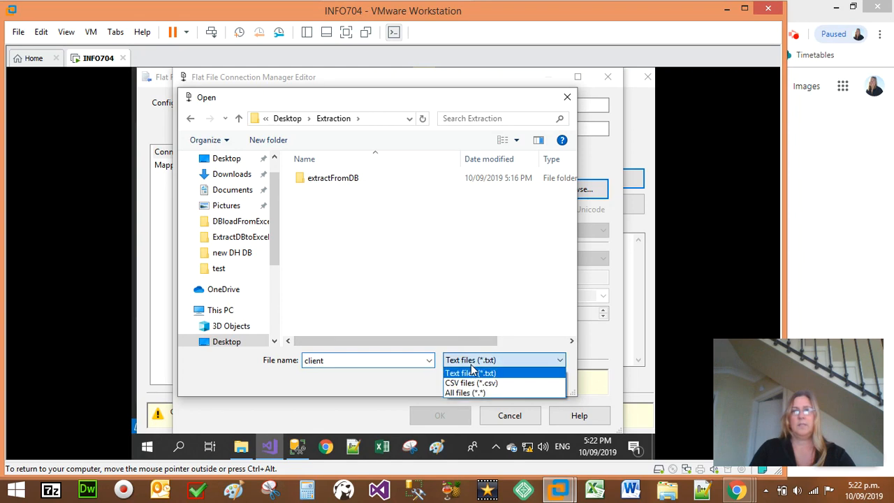
pyautogui.click(464, 379)
pyautogui.click(463, 384)
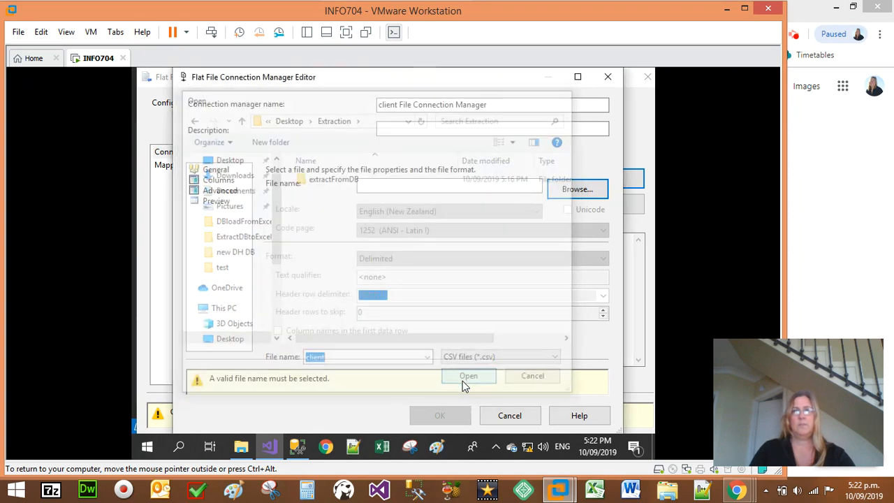
# Include column names in the first data row, review the file's columns and delimiters, and accept the connection manager
pyautogui.click(316, 334)
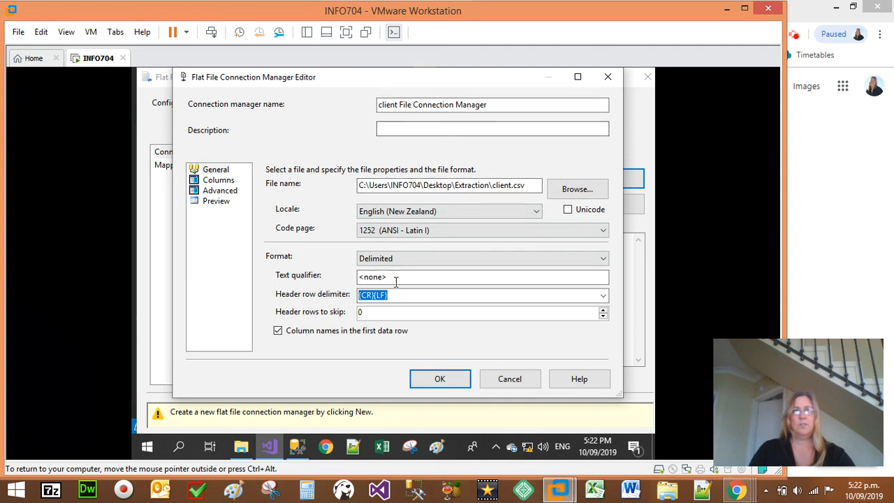
pyautogui.click(210, 180)
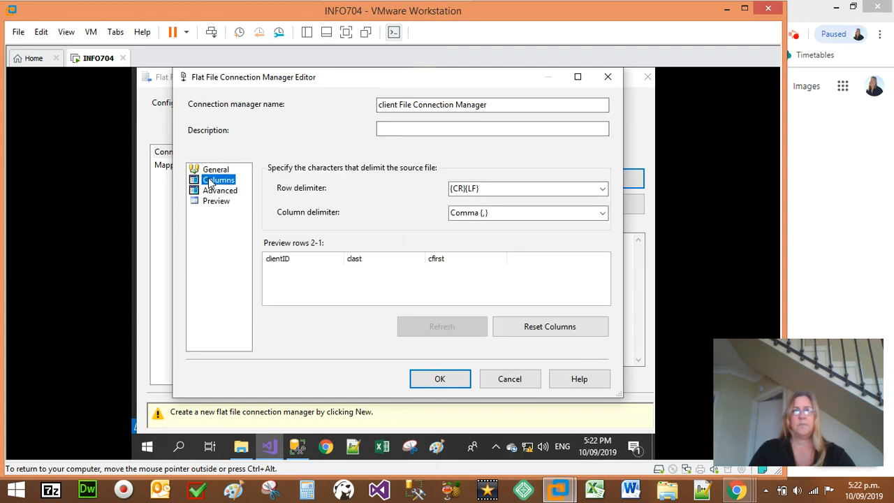
pyautogui.click(440, 378)
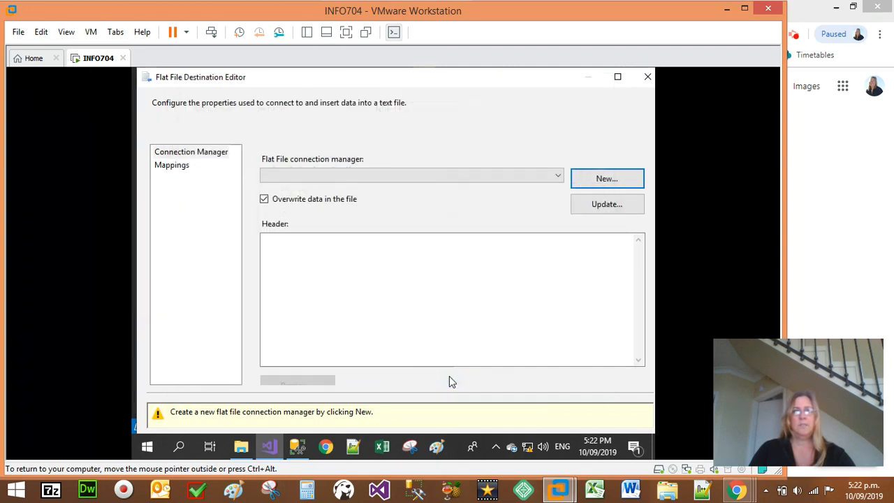
# Map the clientID, clast and cfirst input columns to the matching file columns and accept the flat file destination
pyautogui.click(172, 166)
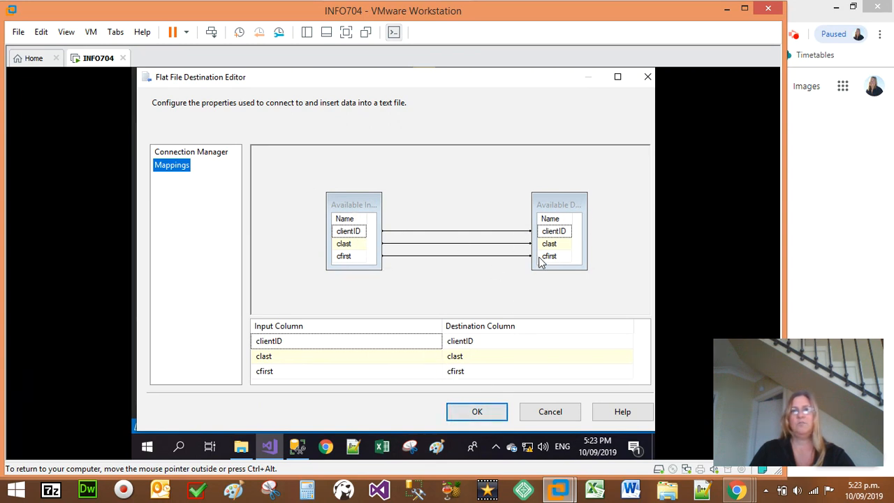
pyautogui.click(473, 413)
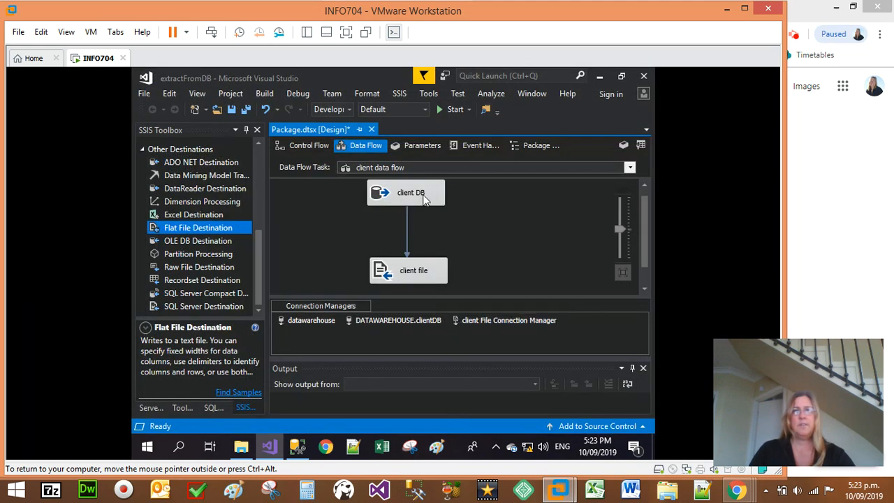
# Save all project files, ignoring all outside modifications, and run the package once, ending the debugging session when it completes
pyautogui.click(144, 94)
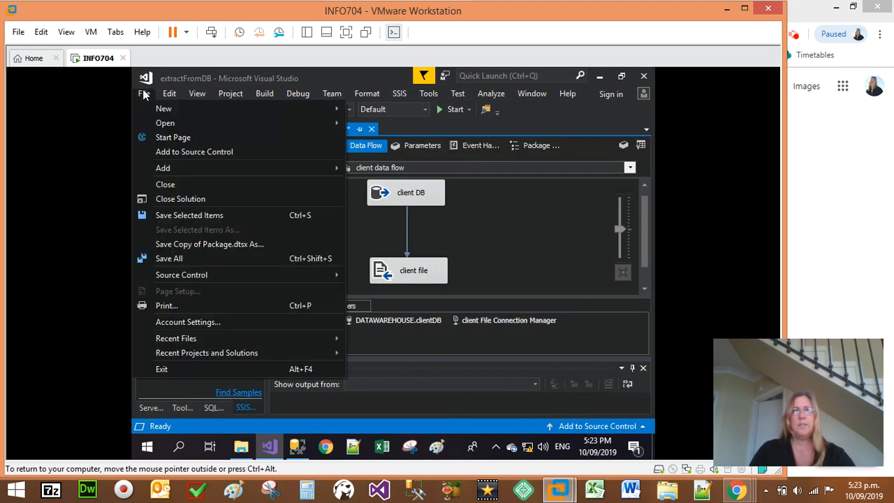
pyautogui.click(173, 258)
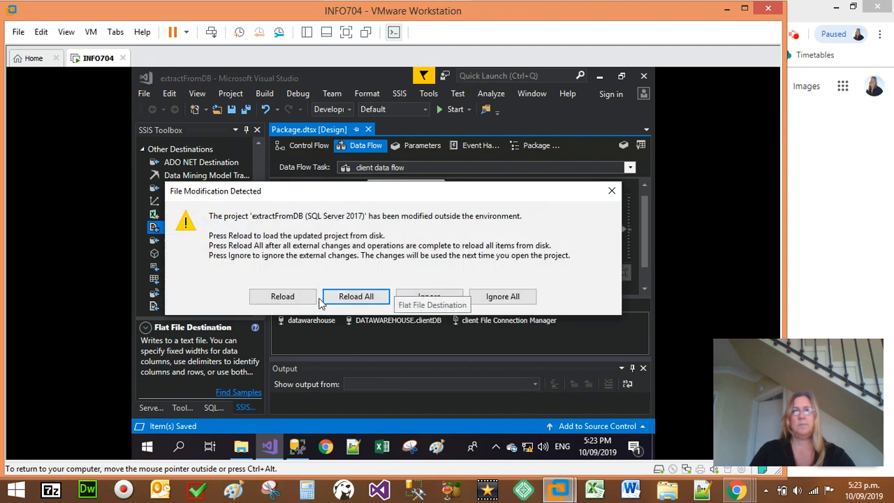
pyautogui.click(508, 297)
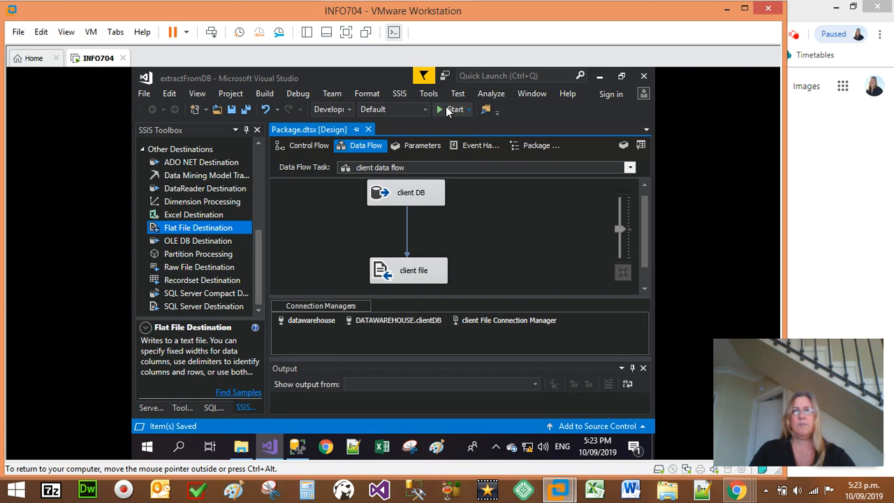
pyautogui.click(448, 109)
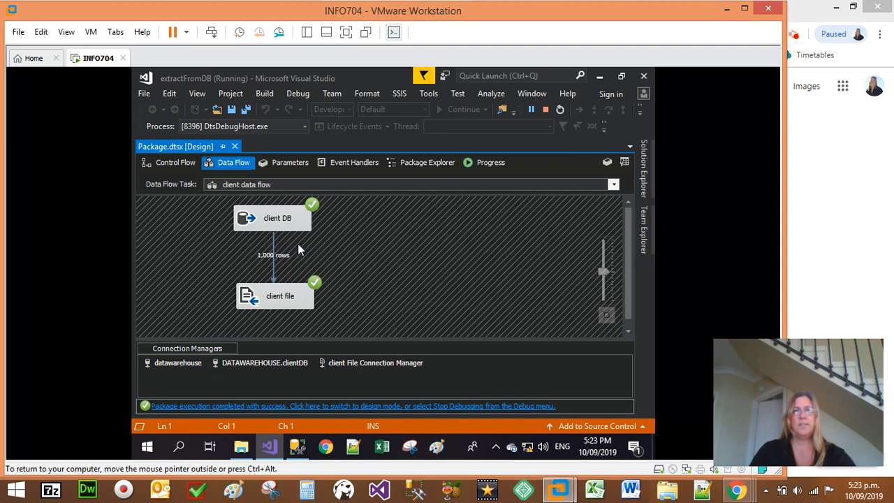
pyautogui.click(547, 110)
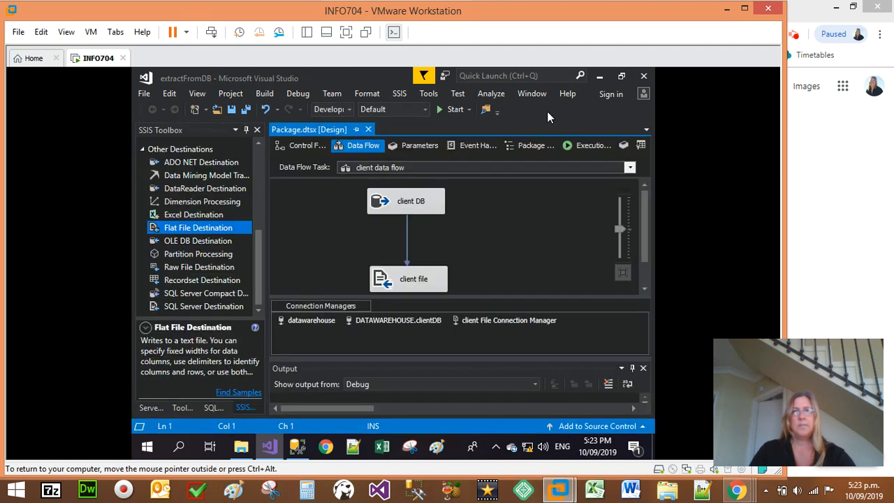
# Review the package's execution log for the client data flow and return to the data flow design
pyautogui.click(570, 144)
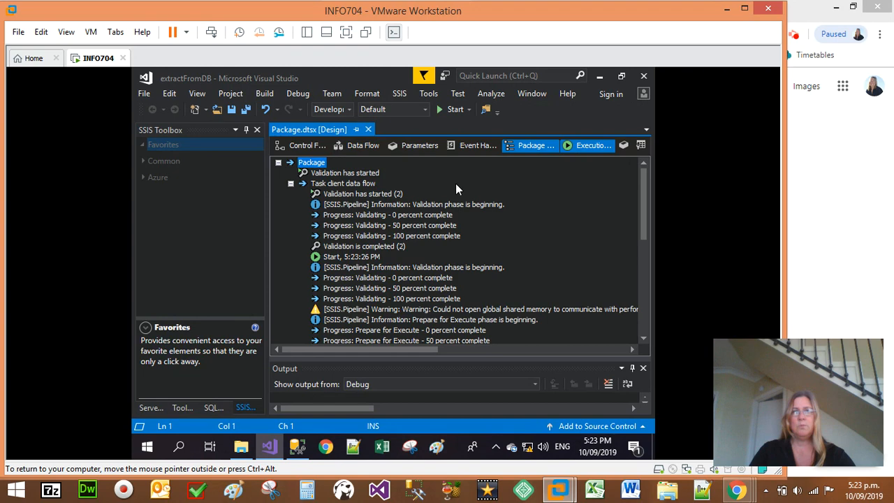
pyautogui.scroll(-10, 386, 268)
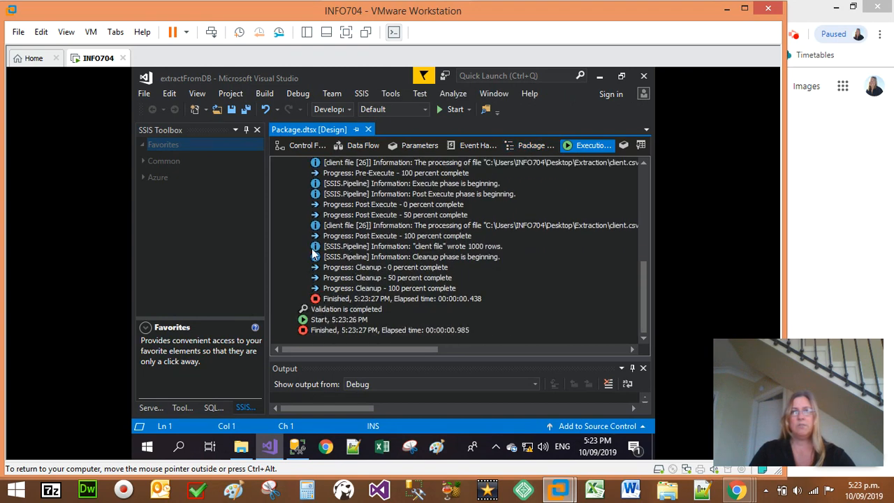
pyautogui.scroll(10, 382, 203)
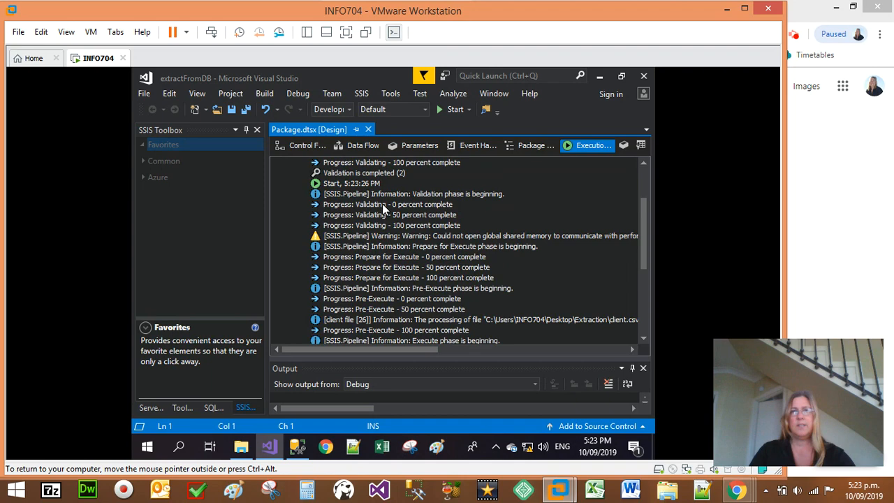
pyautogui.click(359, 146)
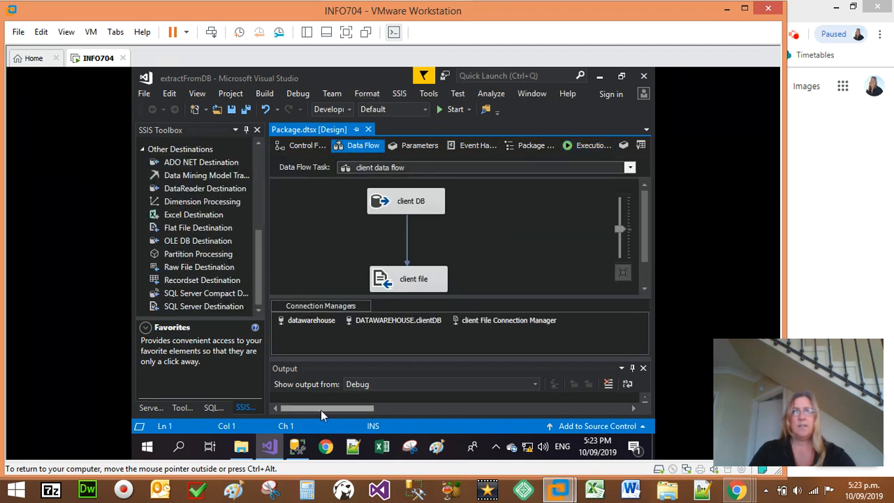
# Open the client file from the Desktop\Extraction folder in Excel, check its headers and client rows, and close the file and folder
pyautogui.click(241, 446)
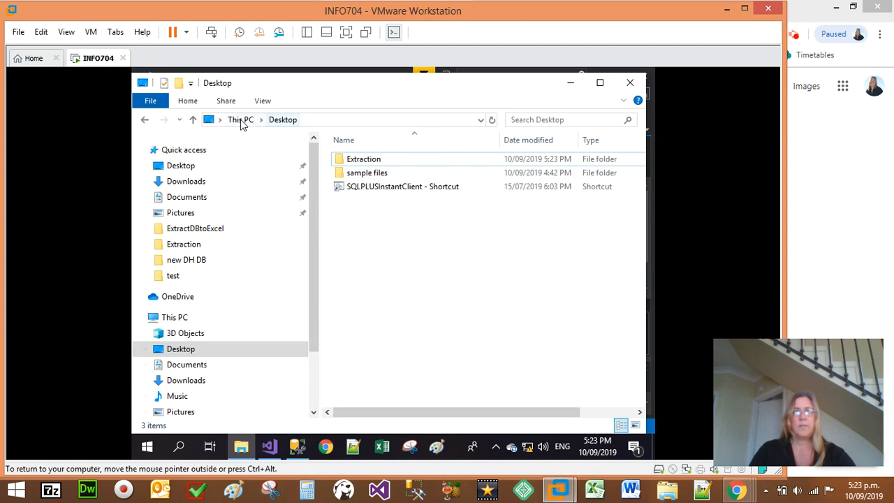
pyautogui.doubleClick(353, 161)
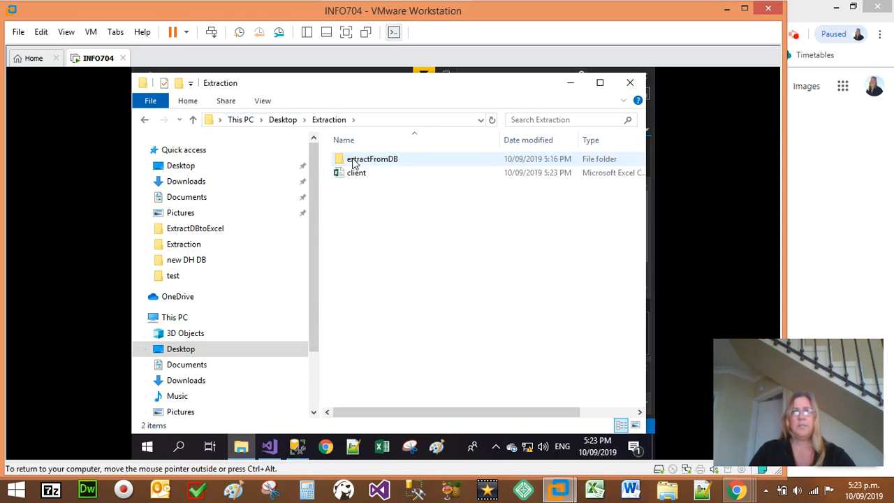
pyautogui.click(353, 176)
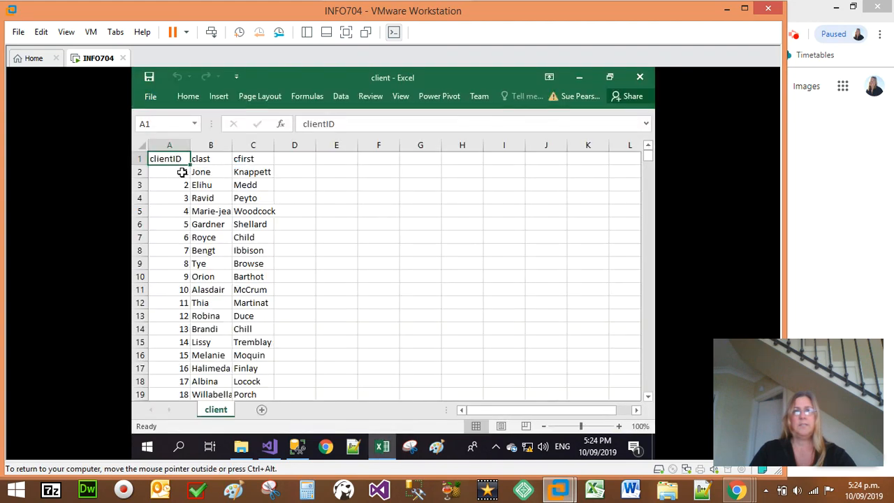
pyautogui.click(182, 172)
pyautogui.click(209, 175)
pyautogui.click(214, 224)
pyautogui.click(249, 250)
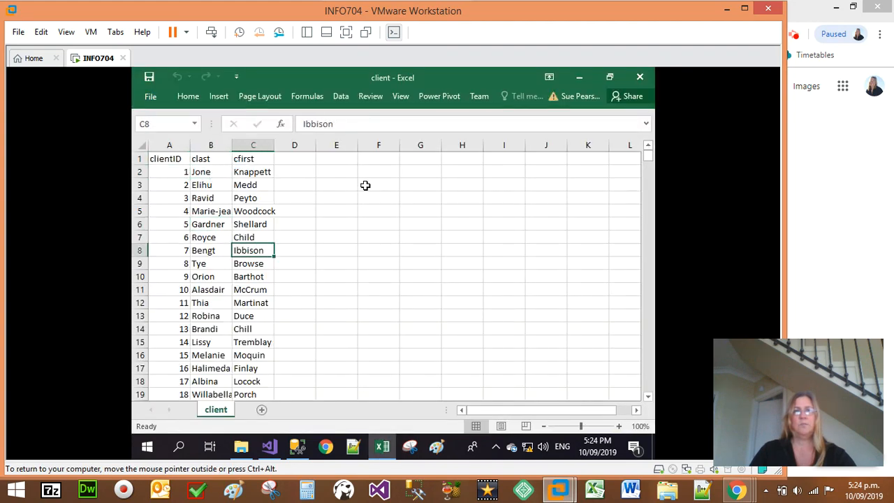
pyautogui.click(640, 78)
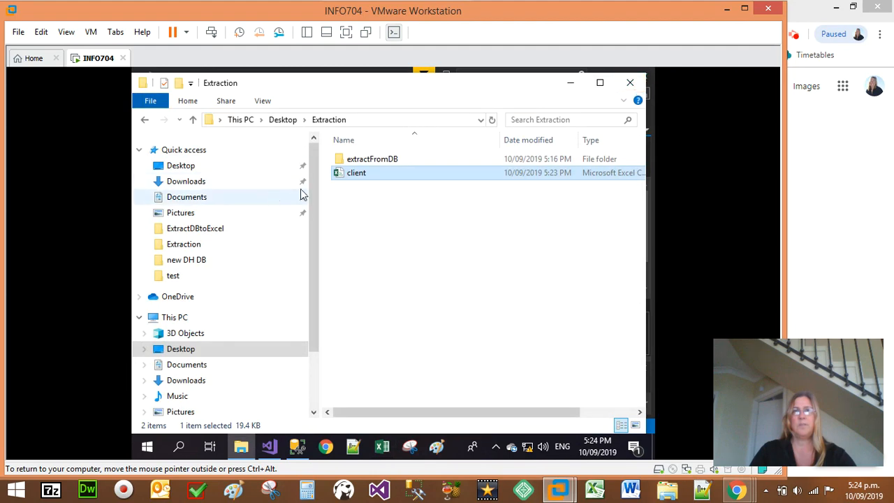
pyautogui.click(632, 84)
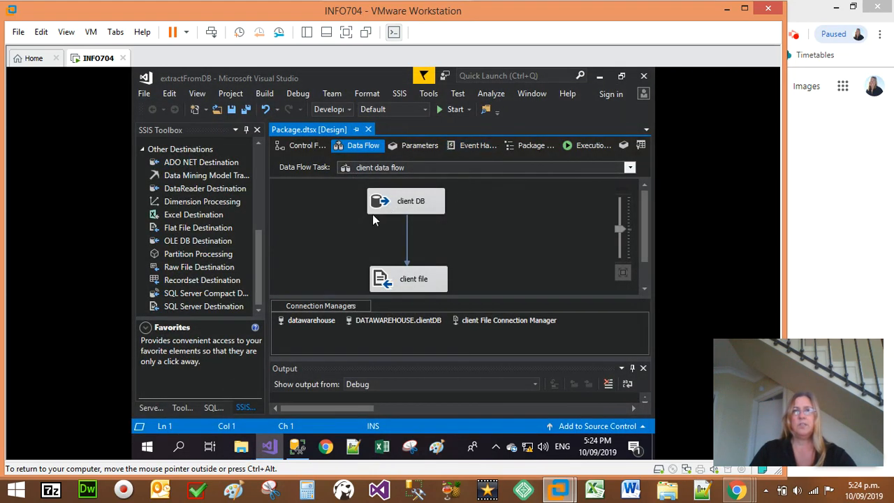
# Show the package's control flow, and switch to SQL Server Management Studio to review the clientDB source table and clientDW tables
pyautogui.click(302, 146)
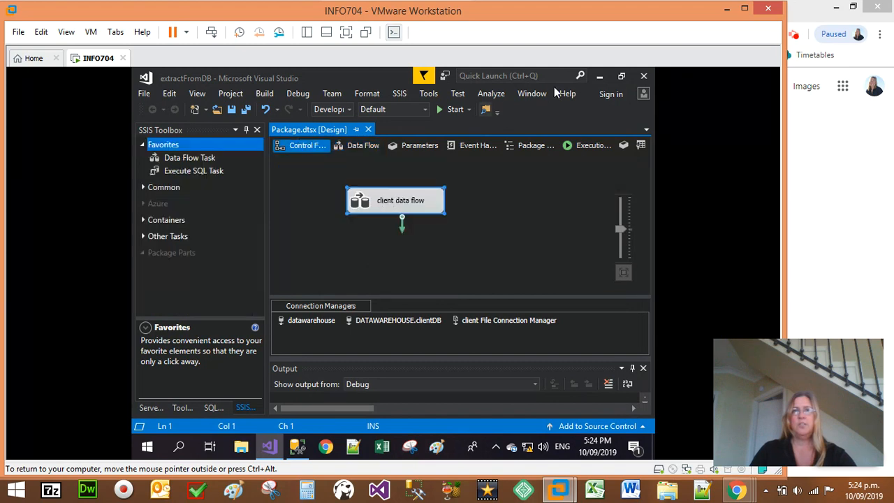
pyautogui.click(599, 75)
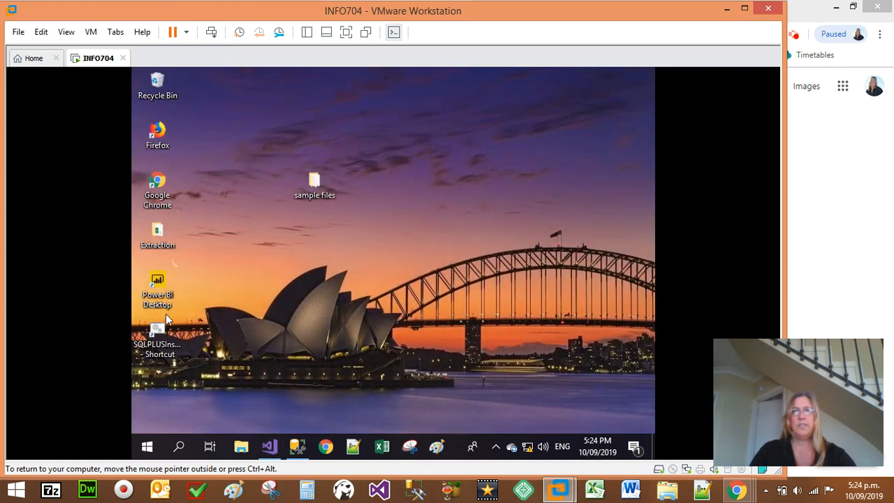
pyautogui.click(297, 445)
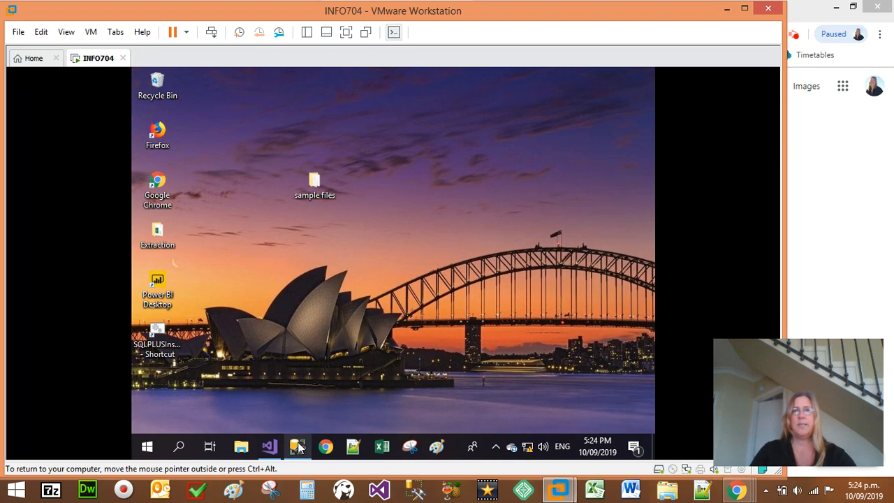
pyautogui.click(233, 304)
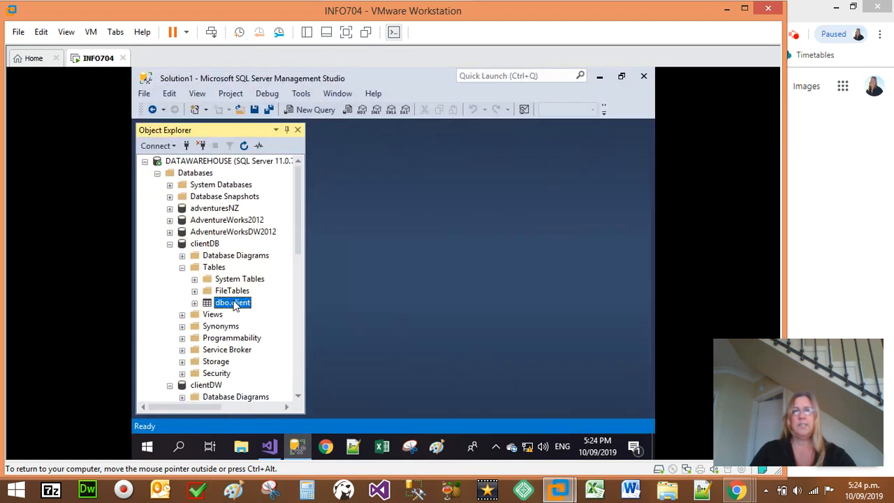
pyautogui.scroll(-2, 217, 316)
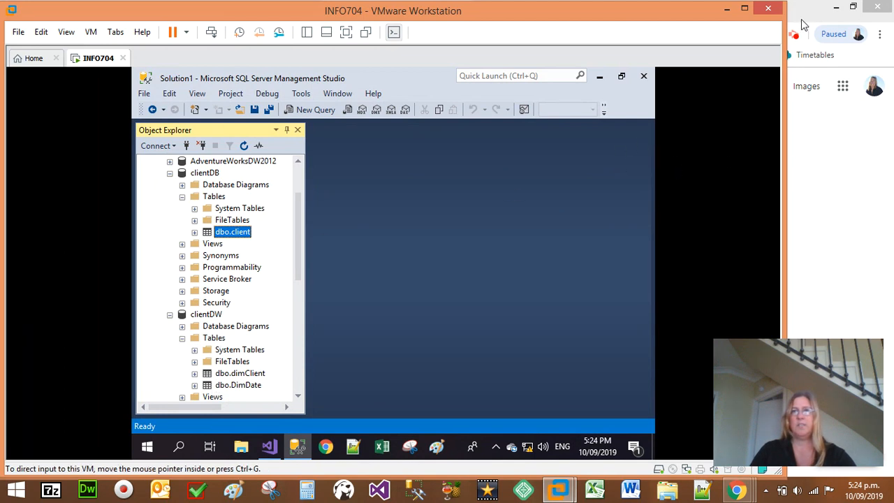
pyautogui.click(798, 40)
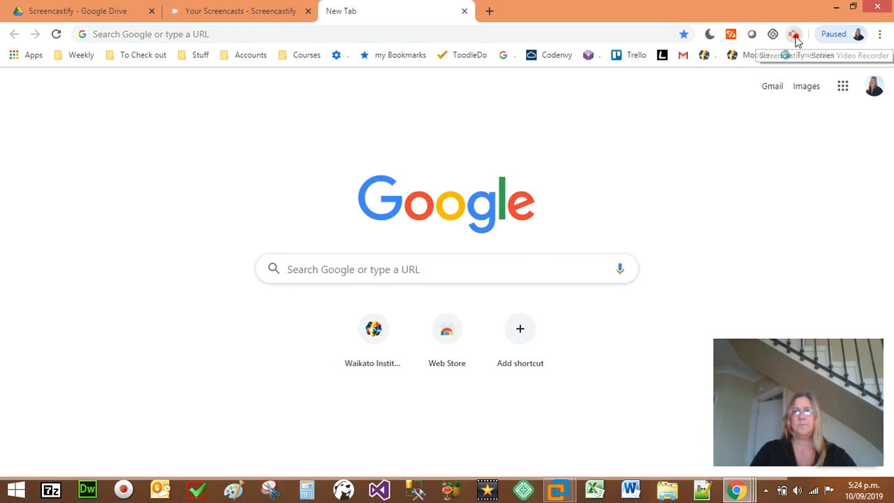